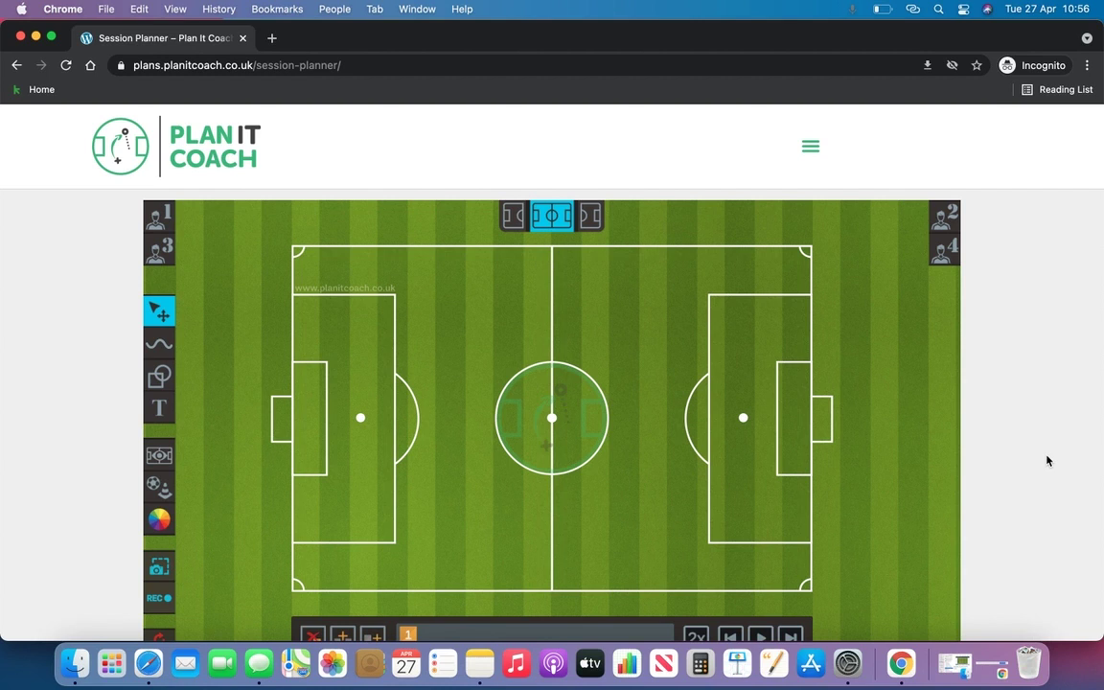
Try both half-pitch layouts and plain grass, then restore the full pitch with markings
{"action": "scroll", "coordinate": [1048, 461], "scroll_direction": "down", "scroll_amount": 2}
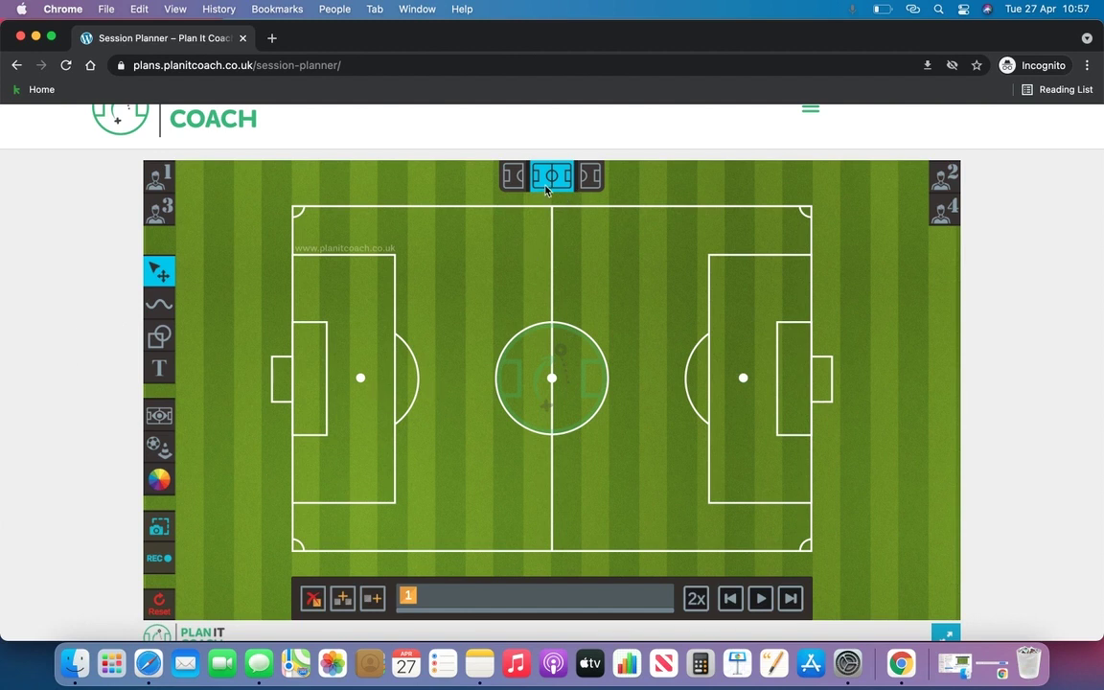
{"action": "left_click", "coordinate": [513, 177]}
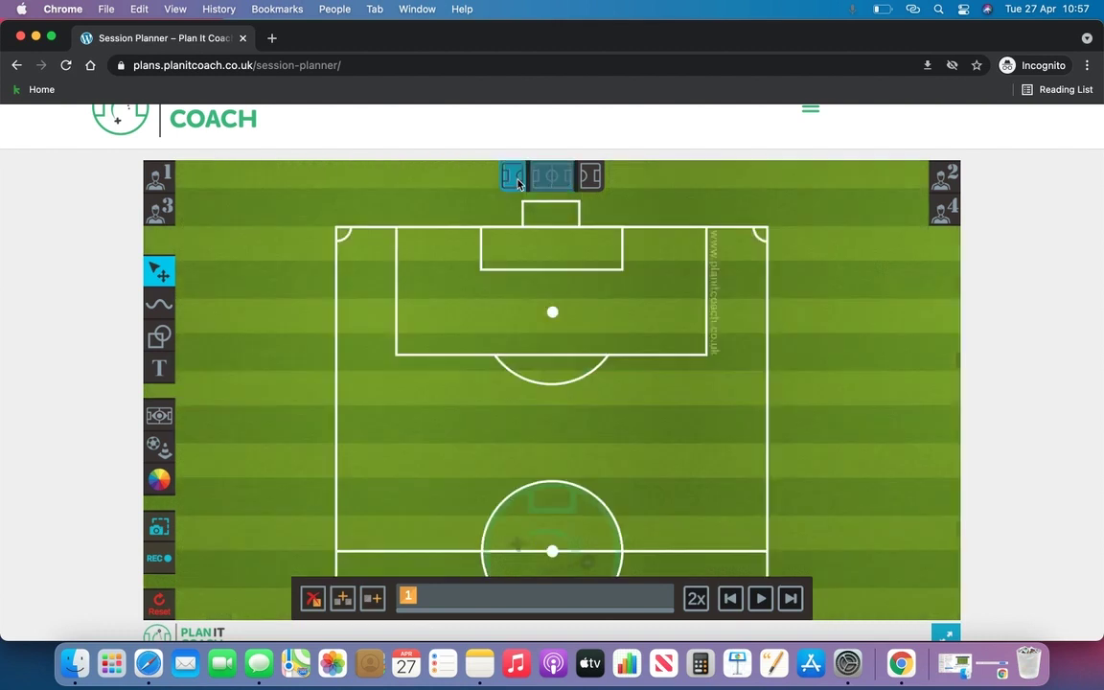
{"action": "left_click", "coordinate": [588, 178]}
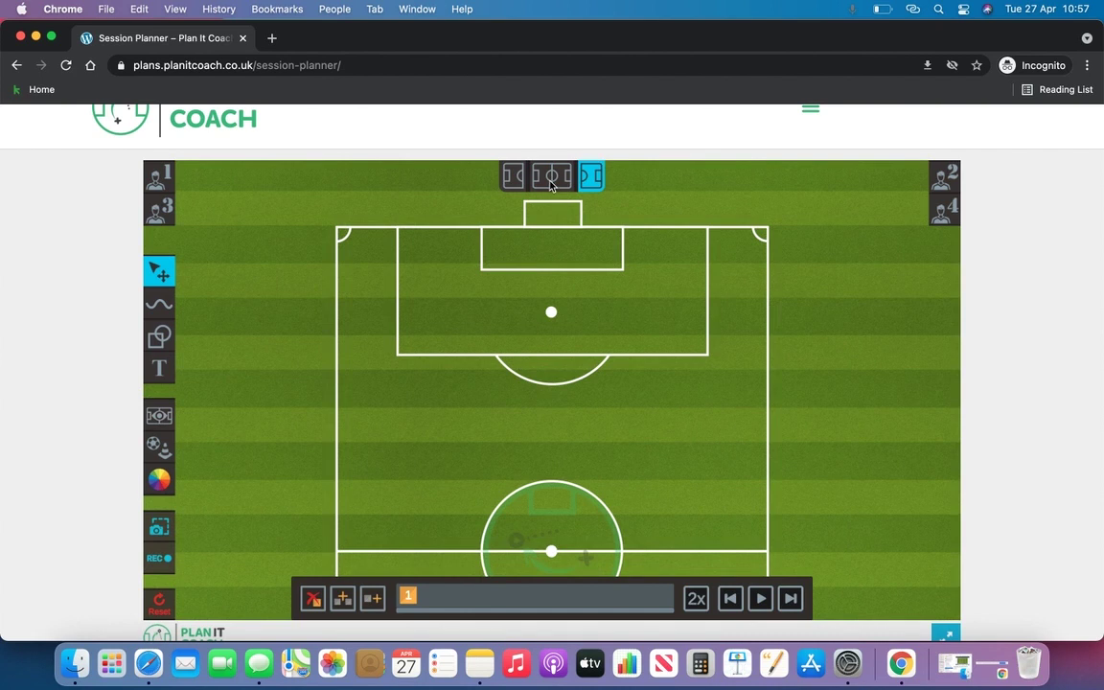
{"action": "left_click", "coordinate": [552, 178]}
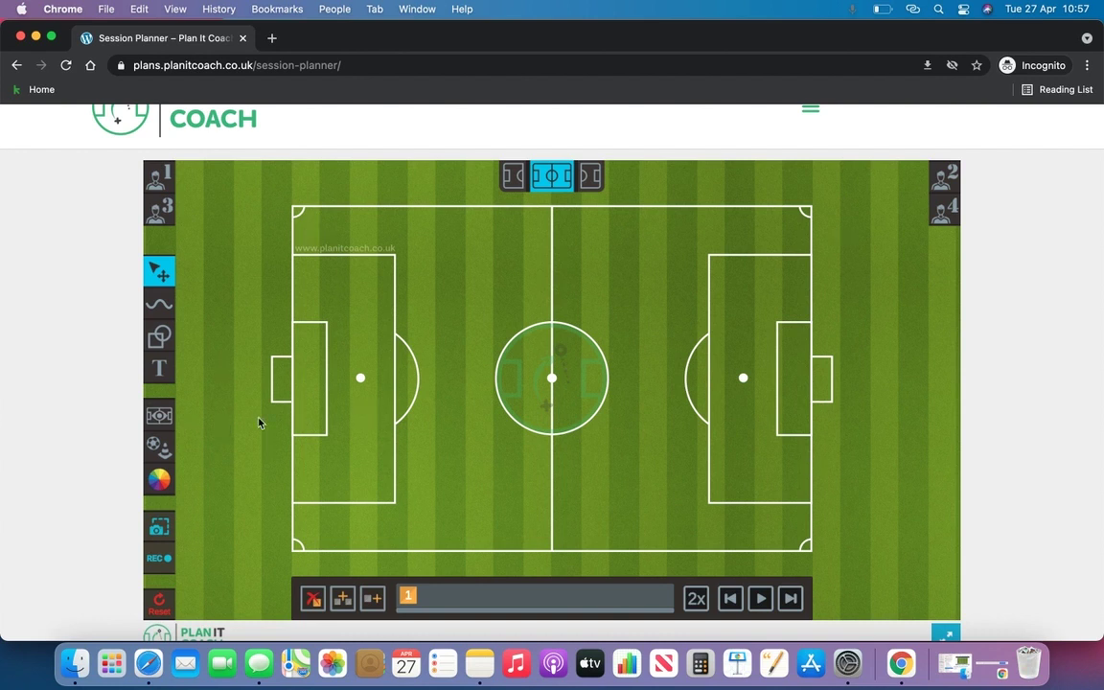
{"action": "left_click", "coordinate": [156, 417]}
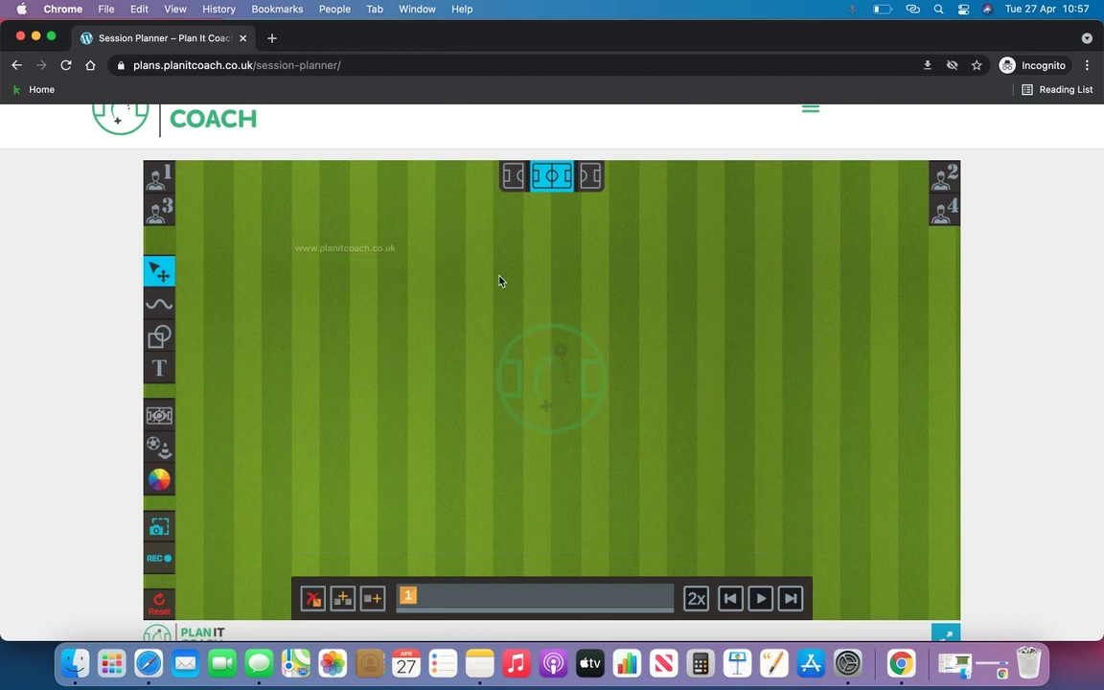
{"action": "left_click", "coordinate": [163, 418]}
Place a goal at the left end and rotate it round to upright on the goal line
{"action": "mouse_move", "coordinate": [153, 466]}
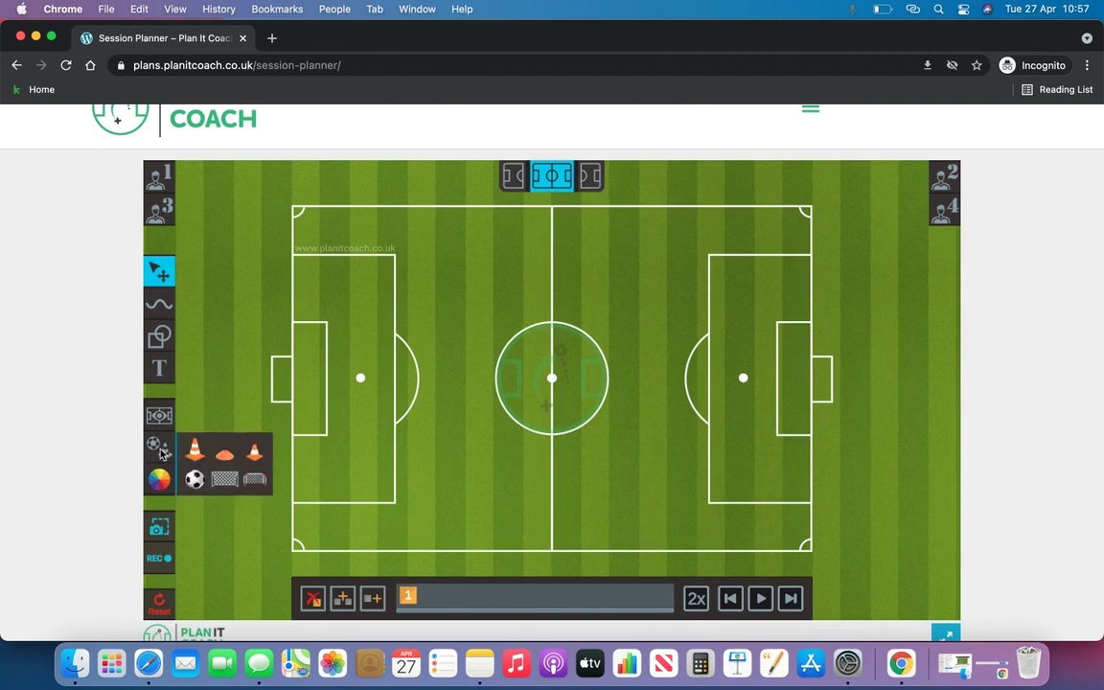
{"action": "left_click_drag", "start_coordinate": [251, 479], "coordinate": [281, 382]}
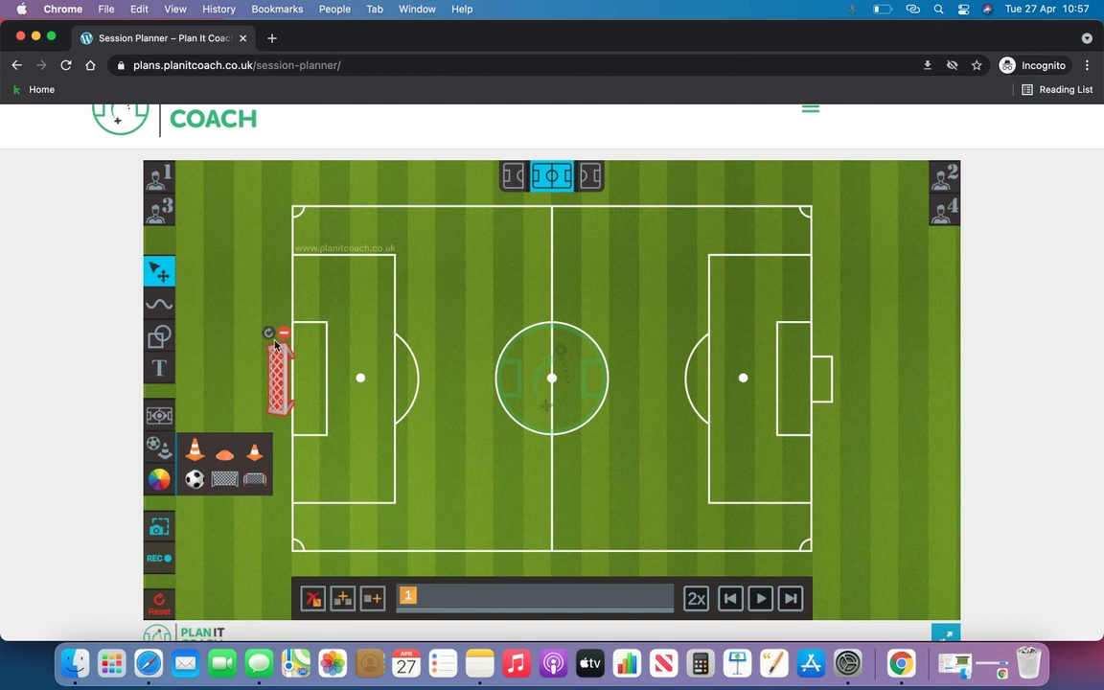
{"action": "left_click", "coordinate": [270, 335]}
{"action": "left_click", "coordinate": [269, 336]}
{"action": "left_click", "coordinate": [269, 336]}
{"action": "left_click", "coordinate": [269, 336]}
{"action": "left_click", "coordinate": [269, 336]}
{"action": "left_click", "coordinate": [270, 335]}
{"action": "left_click", "coordinate": [269, 336]}
{"action": "left_click", "coordinate": [269, 335]}
Add a second small goal, rotate it, and position it just right of the halfway line
{"action": "left_click_drag", "start_coordinate": [254, 479], "coordinate": [525, 280]}
{"action": "left_click", "coordinate": [526, 251]}
{"action": "left_click", "coordinate": [526, 251]}
{"action": "left_click", "coordinate": [525, 251]}
{"action": "left_click", "coordinate": [525, 252]}
{"action": "left_click_drag", "start_coordinate": [530, 280], "coordinate": [566, 288]}
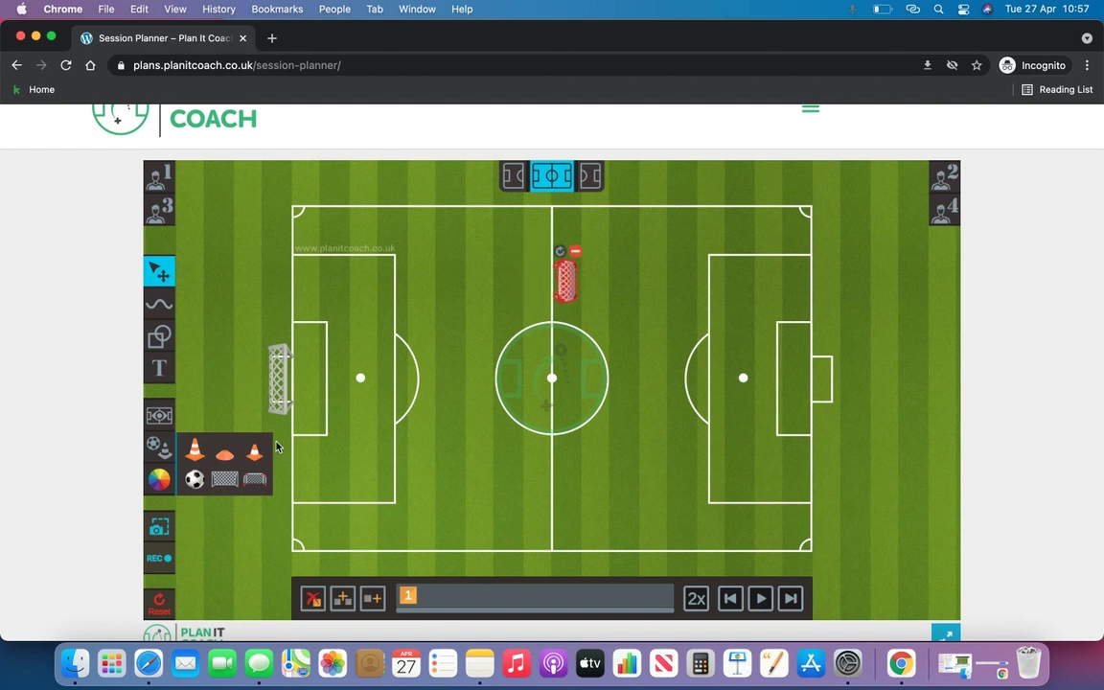
Place a cone left of the centre circle, plus a disc marker and another cone
{"action": "left_click_drag", "start_coordinate": [254, 451], "coordinate": [444, 335]}
{"action": "left_click_drag", "start_coordinate": [224, 454], "coordinate": [456, 387]}
{"action": "left_click_drag", "start_coordinate": [254, 451], "coordinate": [456, 437]}
Recolour the lower cone blue using the colour strip
{"action": "left_click", "coordinate": [456, 385]}
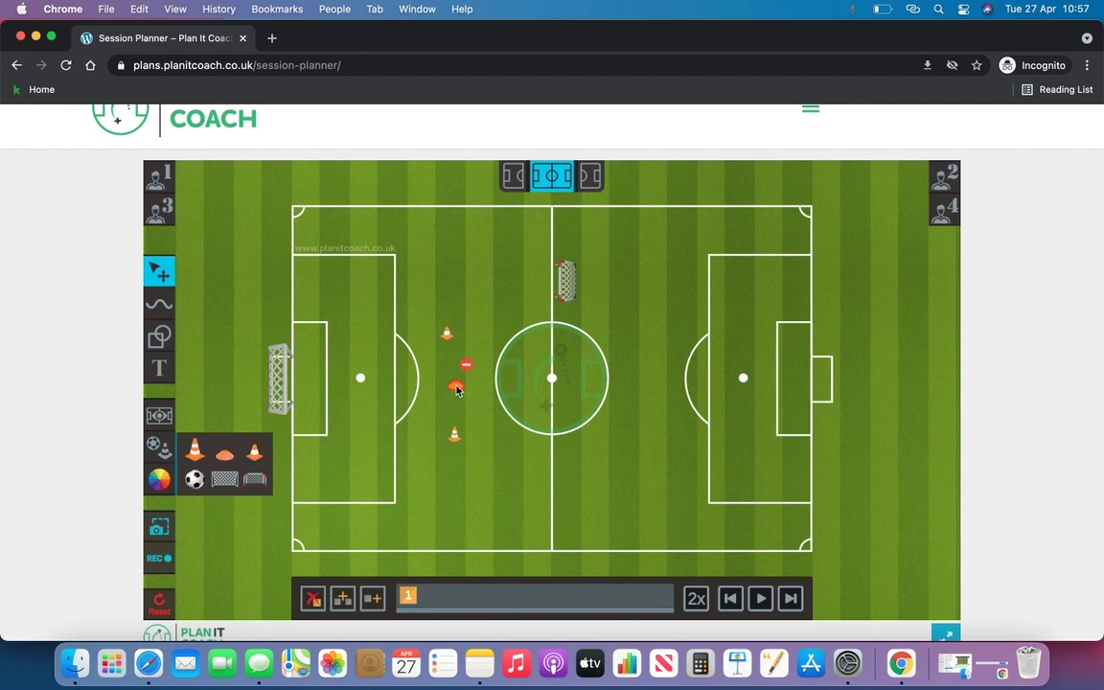
{"action": "left_click", "coordinate": [455, 436]}
{"action": "left_click", "coordinate": [159, 480]}
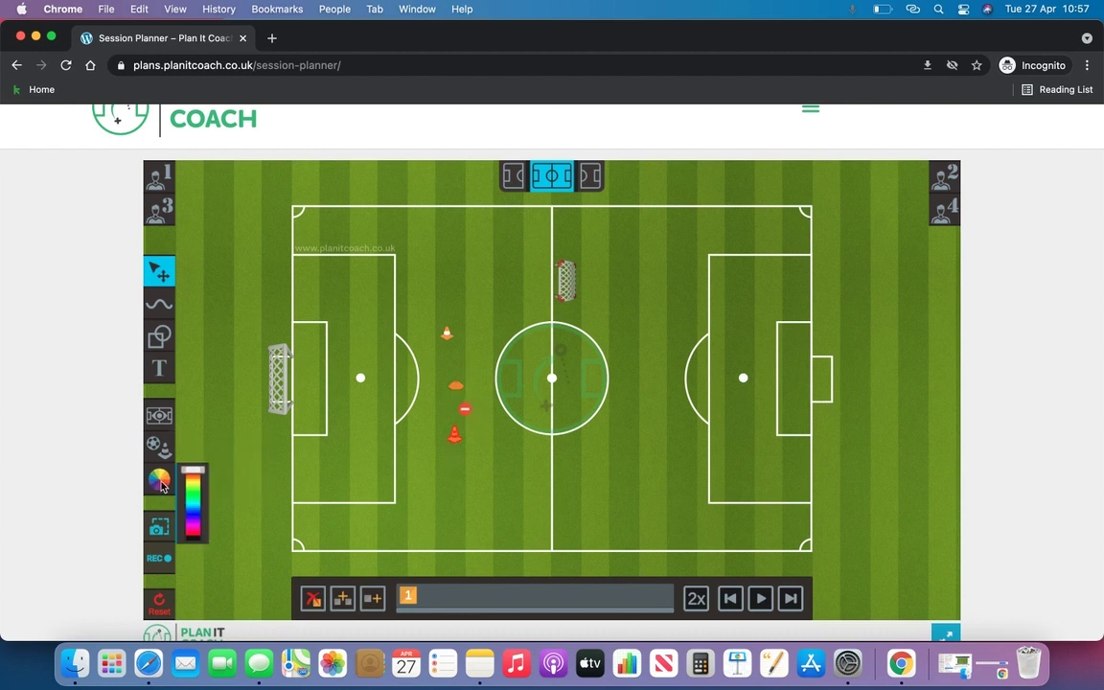
{"action": "left_click", "coordinate": [195, 487]}
{"action": "left_click_drag", "start_coordinate": [194, 492], "coordinate": [194, 513]}
{"action": "left_click", "coordinate": [468, 487]}
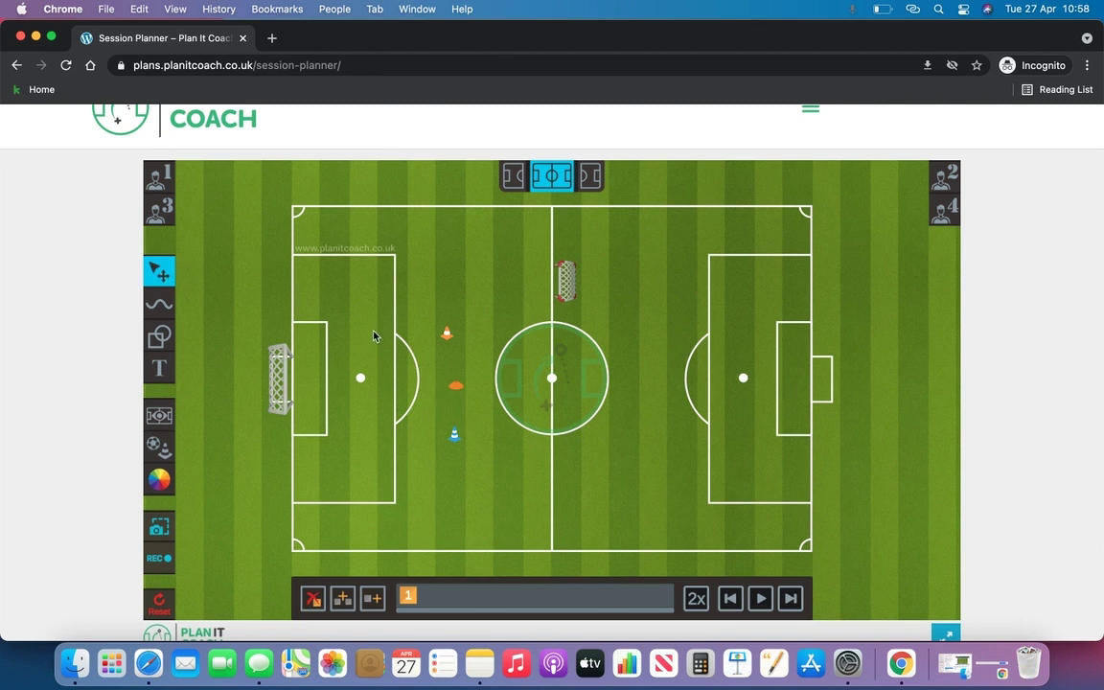
Delete the orange cones, disc marker, the small goal and the left goal, then open and close the colour strip
{"action": "left_click_drag", "start_coordinate": [446, 335], "coordinate": [458, 312]}
{"action": "left_click", "coordinate": [468, 367]}
{"action": "mouse_move", "coordinate": [454, 439]}
{"action": "mouse_move", "coordinate": [566, 273]}
{"action": "left_click", "coordinate": [569, 251]}
{"action": "mouse_move", "coordinate": [281, 381]}
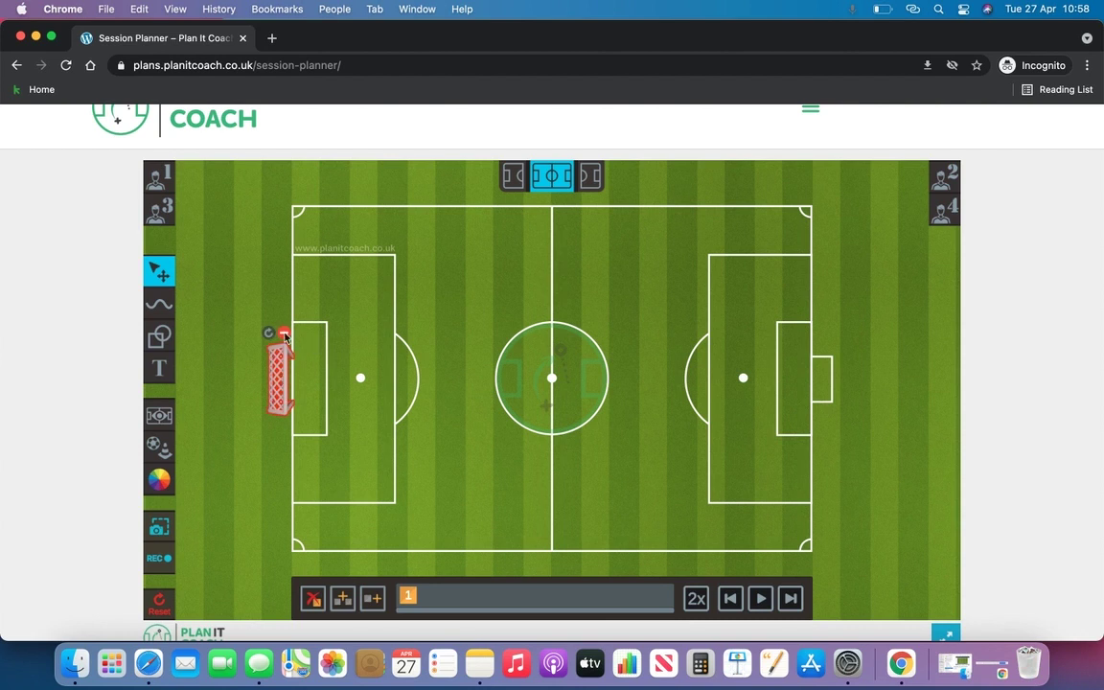
{"action": "left_click", "coordinate": [273, 329]}
{"action": "left_click", "coordinate": [159, 480]}
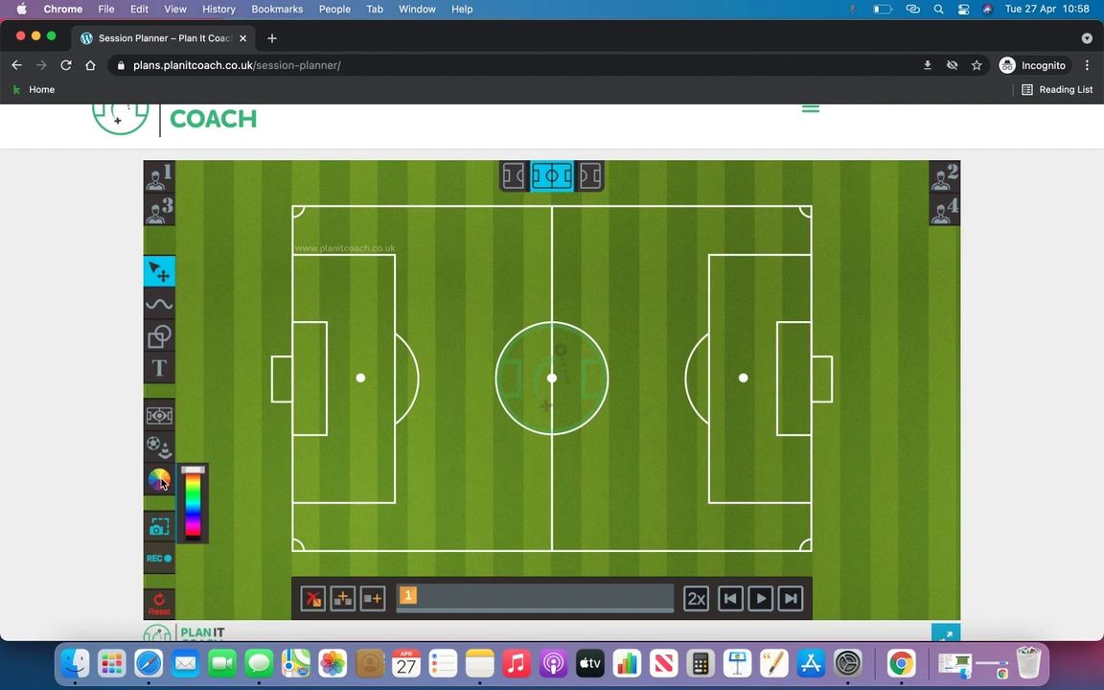
{"action": "left_click", "coordinate": [161, 484]}
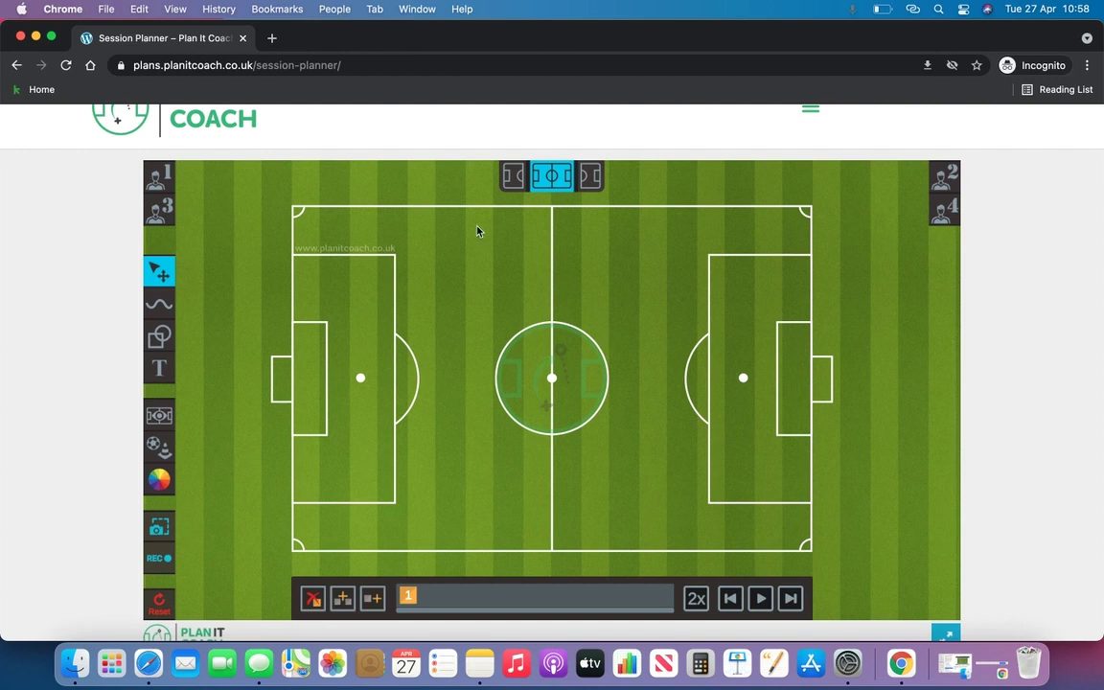
Open team 1's player tokens and set their colours to red
{"action": "left_click", "coordinate": [147, 173]}
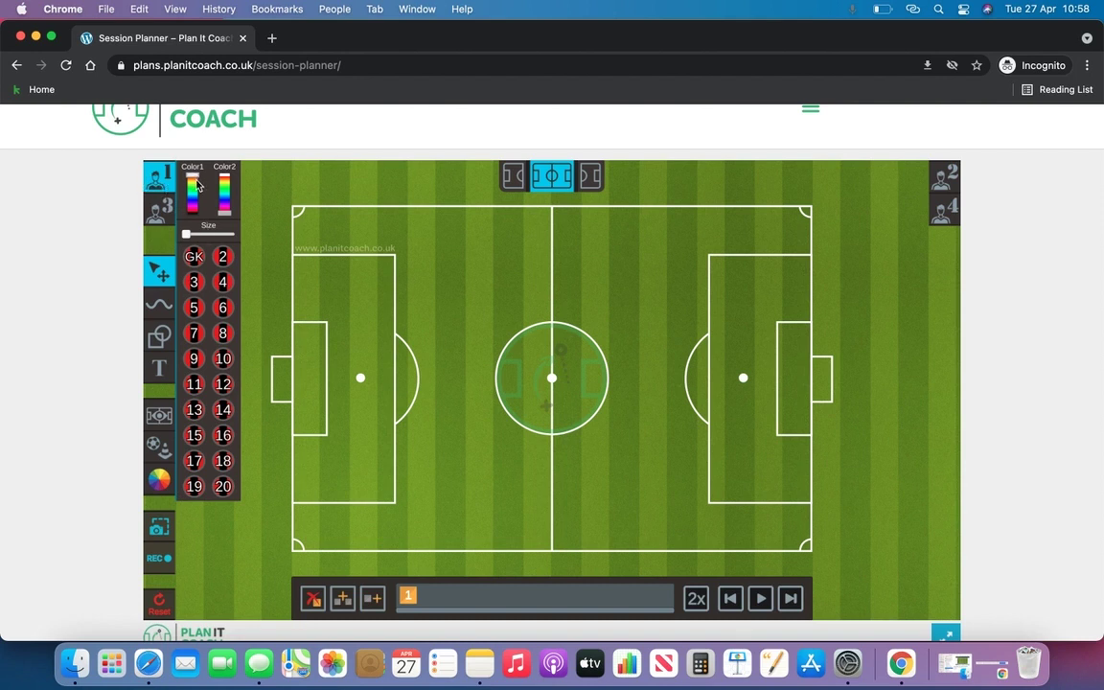
{"action": "mouse_move", "coordinate": [194, 180]}
{"action": "left_mouse_down"}
{"action": "mouse_move", "coordinate": [195, 207]}
{"action": "mouse_move", "coordinate": [194, 176]}
{"action": "left_mouse_up"}
{"action": "left_click_drag", "start_coordinate": [228, 219], "coordinate": [228, 177]}
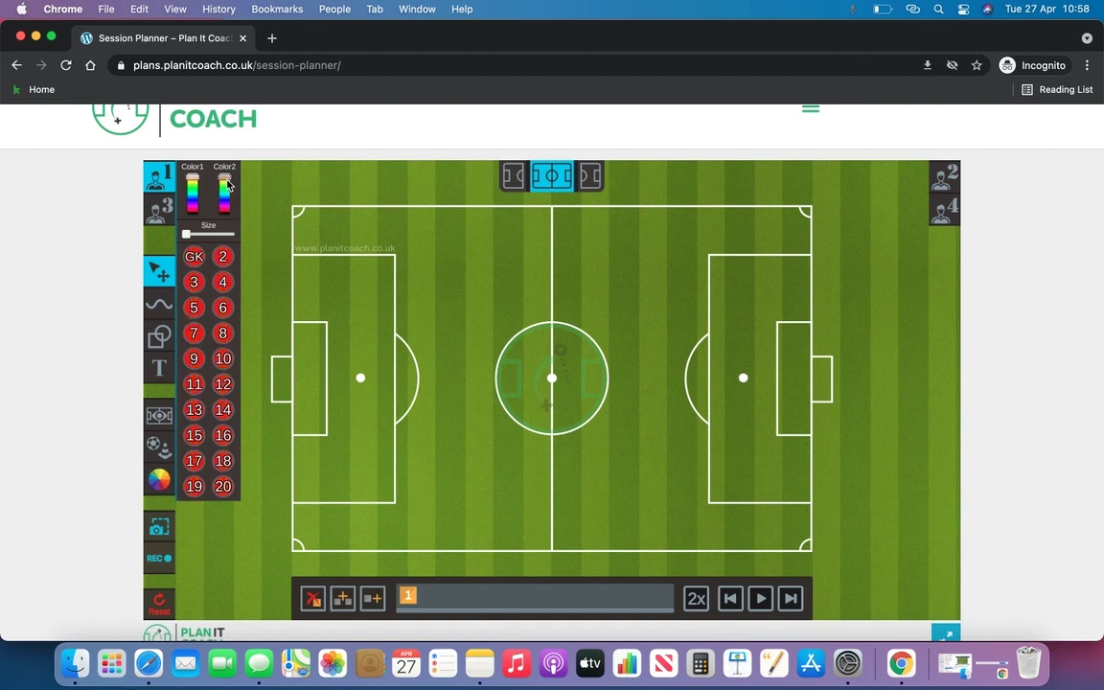
Place GK in the left penalty area and players 2–6 across the left half
{"action": "left_click_drag", "start_coordinate": [196, 261], "coordinate": [309, 381]}
{"action": "left_click_drag", "start_coordinate": [222, 256], "coordinate": [425, 259]}
{"action": "left_click_drag", "start_coordinate": [193, 282], "coordinate": [442, 516]}
{"action": "left_click_drag", "start_coordinate": [194, 308], "coordinate": [402, 346]}
{"action": "left_click_drag", "start_coordinate": [223, 307], "coordinate": [414, 424]}
{"action": "left_click_drag", "start_coordinate": [222, 282], "coordinate": [495, 376]}
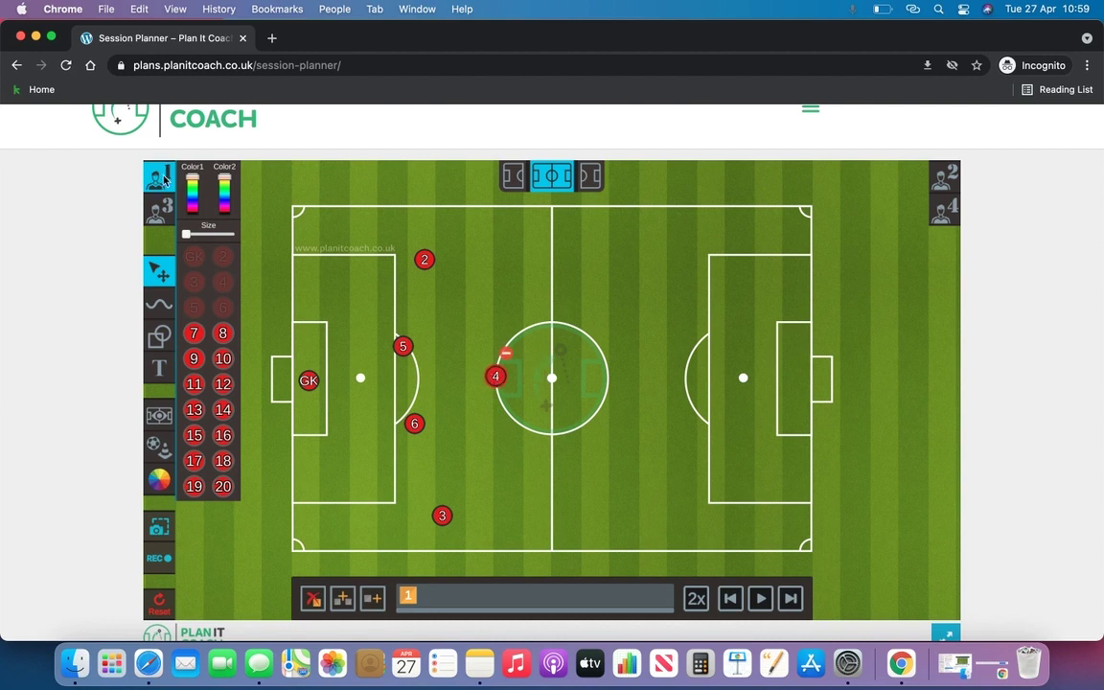
Enlarge all team 1 players to the maximum size
{"action": "left_click", "coordinate": [155, 173]}
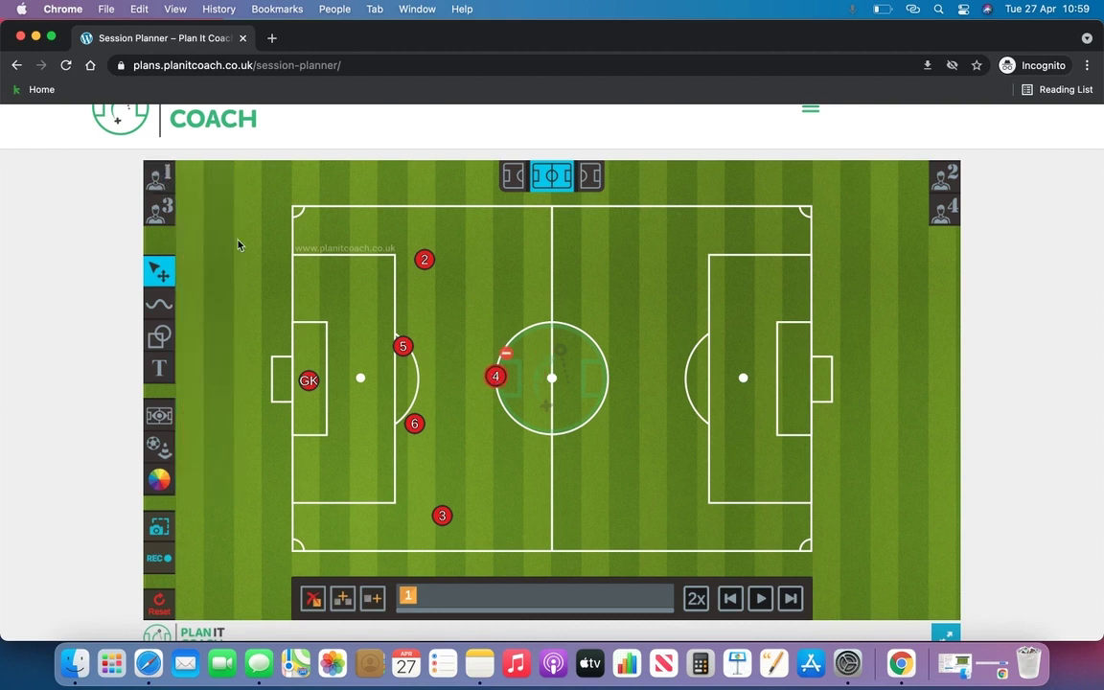
{"action": "left_click", "coordinate": [944, 174]}
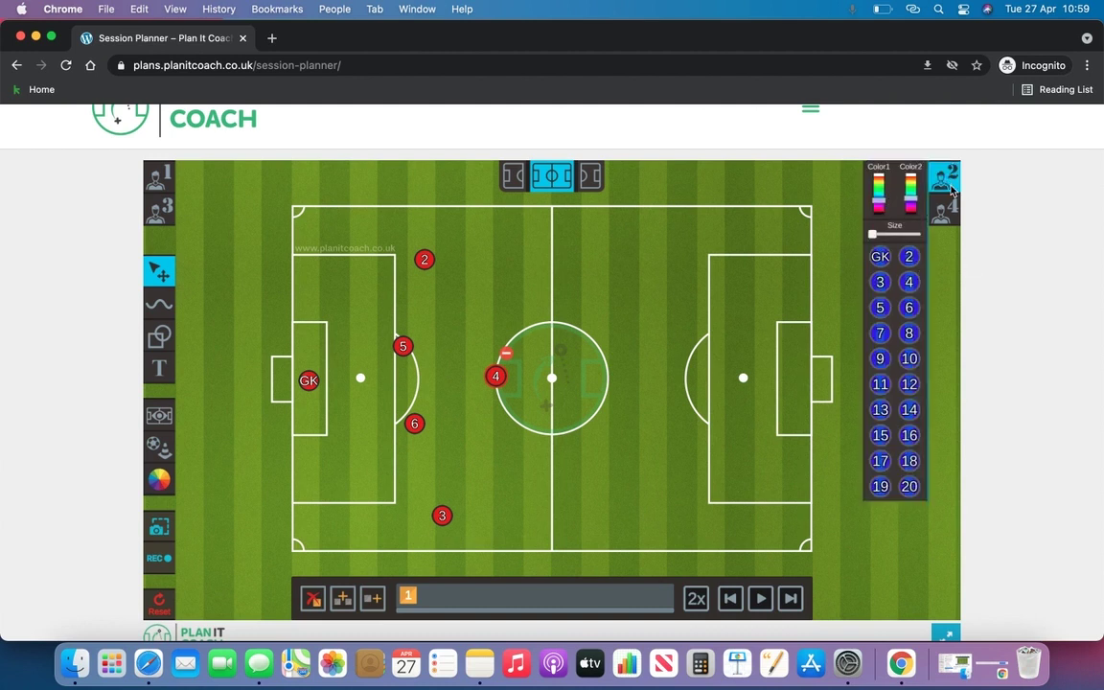
{"action": "left_click", "coordinate": [844, 177]}
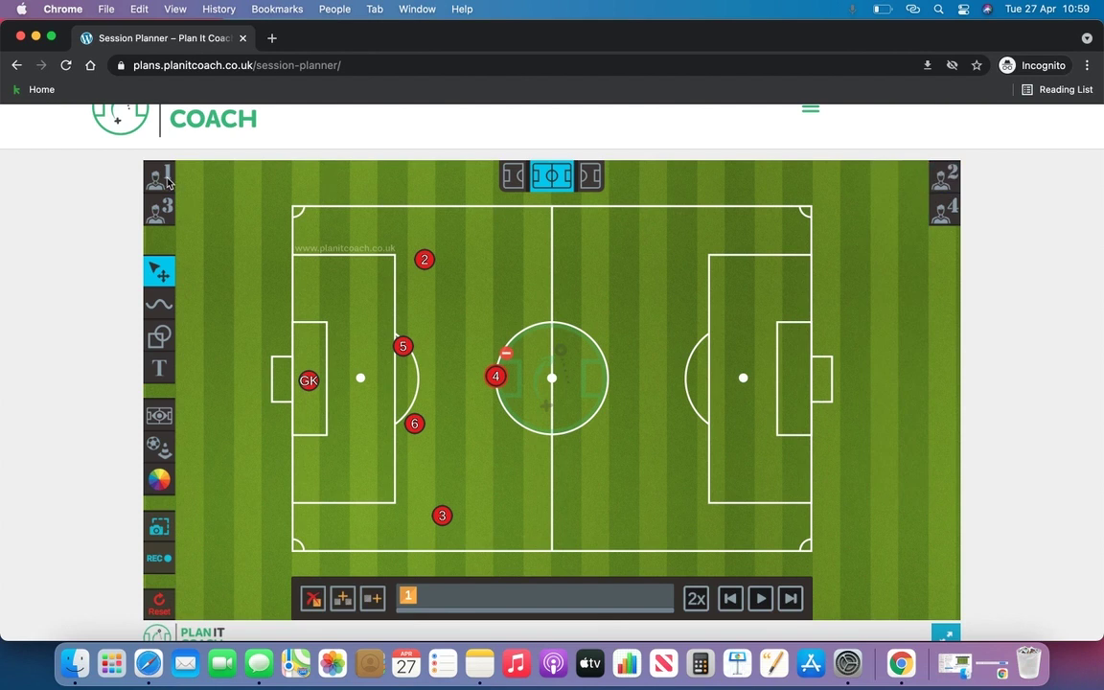
{"action": "left_click", "coordinate": [159, 176]}
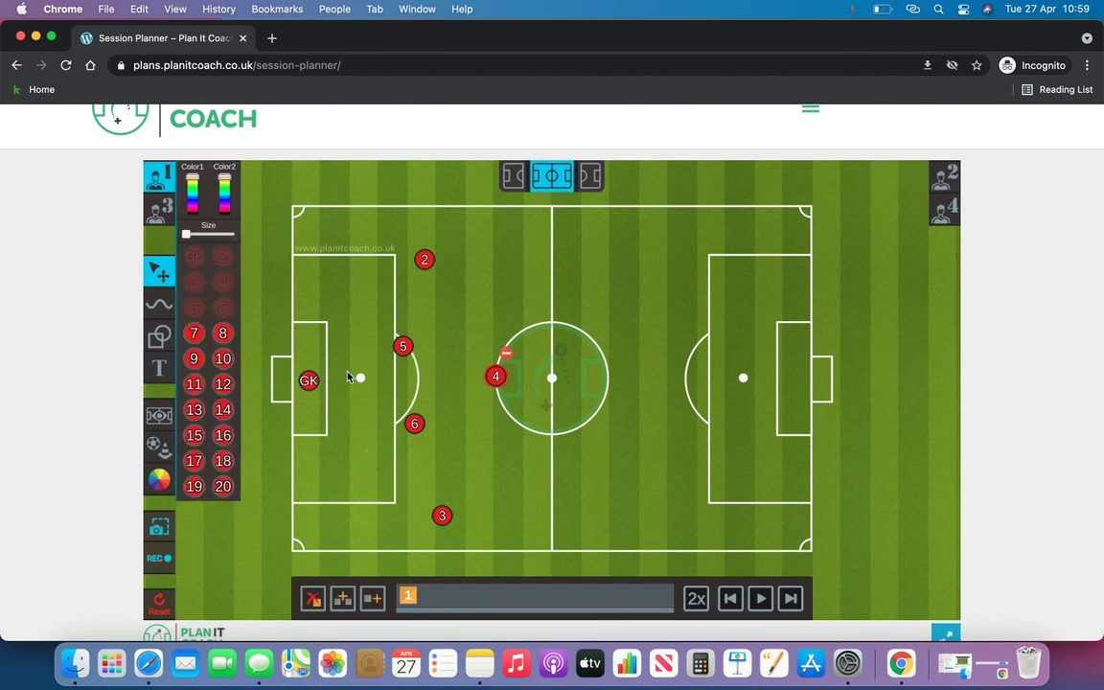
{"action": "left_click_drag", "start_coordinate": [187, 235], "coordinate": [231, 235]}
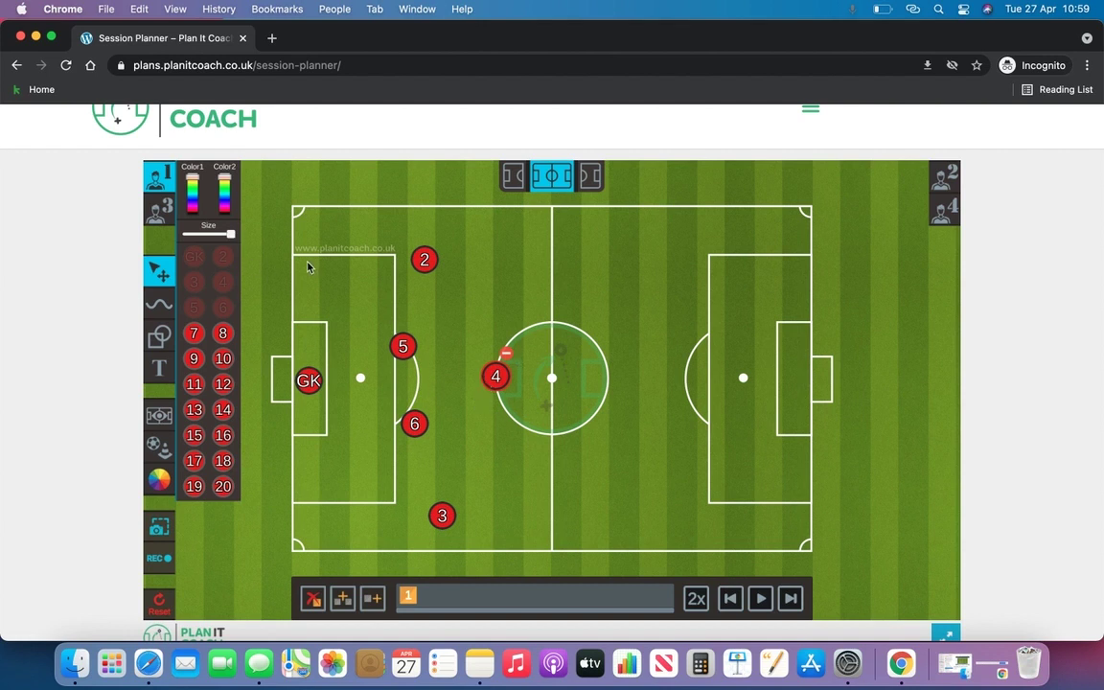
{"action": "left_click", "coordinate": [158, 178]}
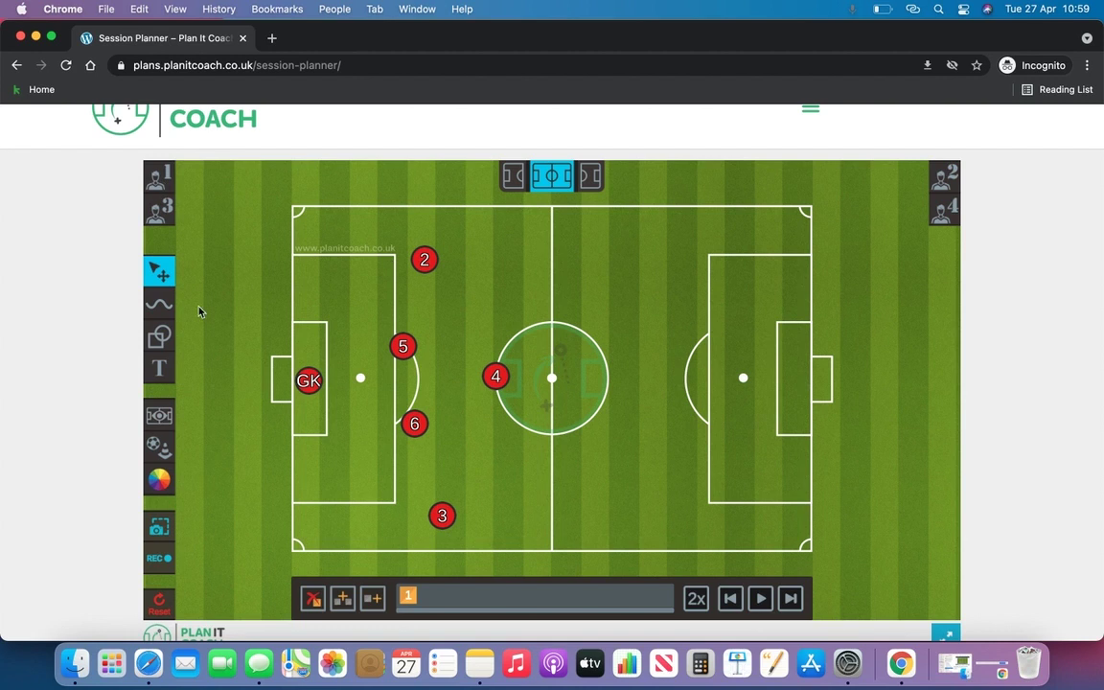
Place a football beside the goalkeeper and switch to the line tool's style options
{"action": "left_click", "coordinate": [159, 448]}
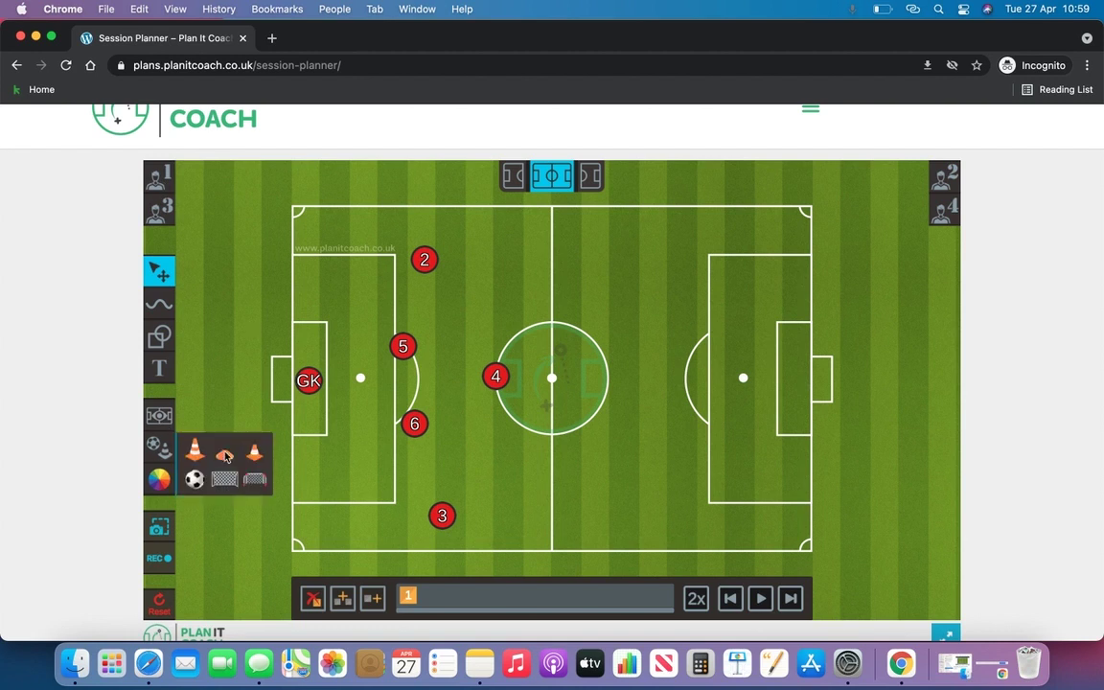
{"action": "left_click_drag", "start_coordinate": [196, 480], "coordinate": [331, 378]}
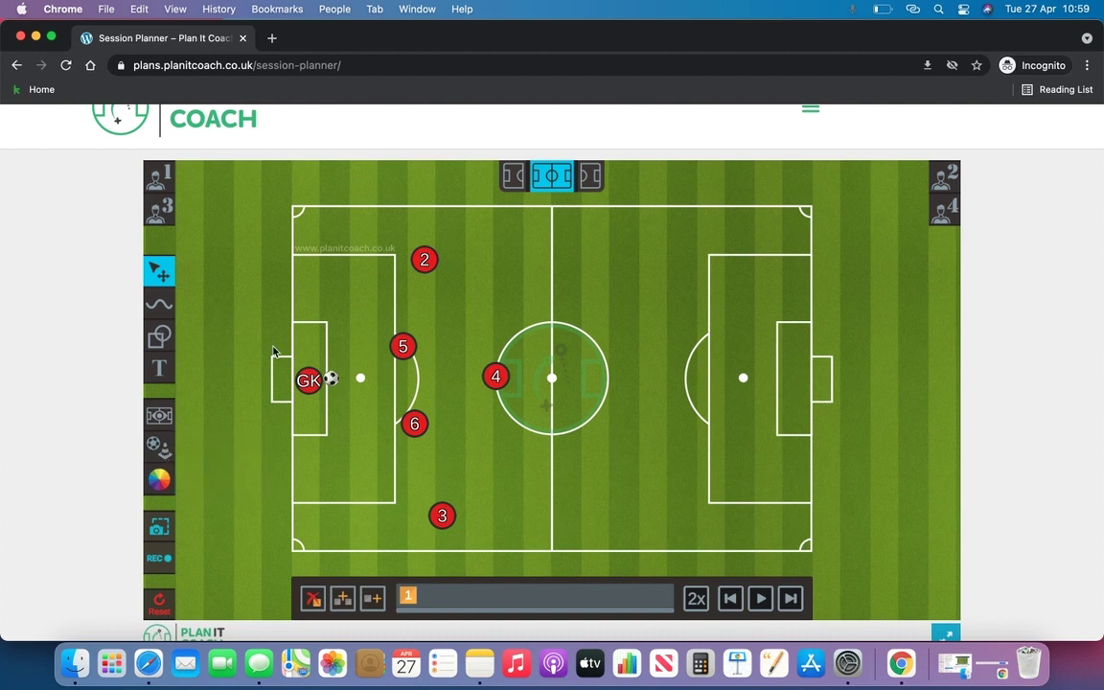
{"action": "left_click", "coordinate": [159, 304]}
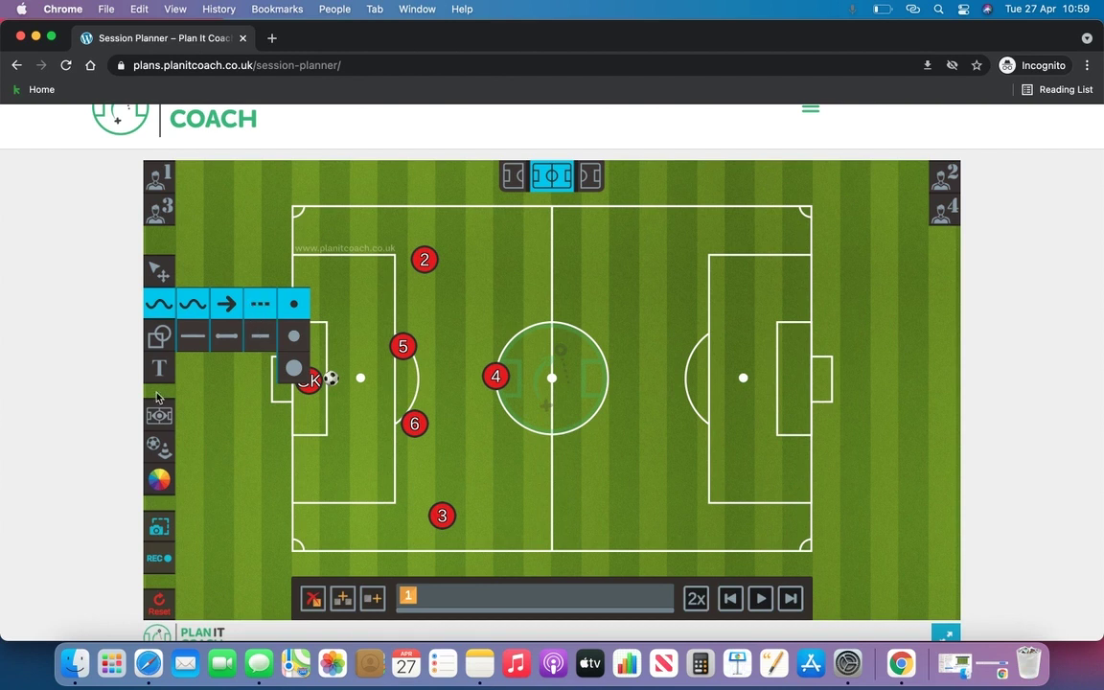
Draw dashed arrows from the ball to player 2 and from player 2 to player 4
{"action": "left_click", "coordinate": [159, 479]}
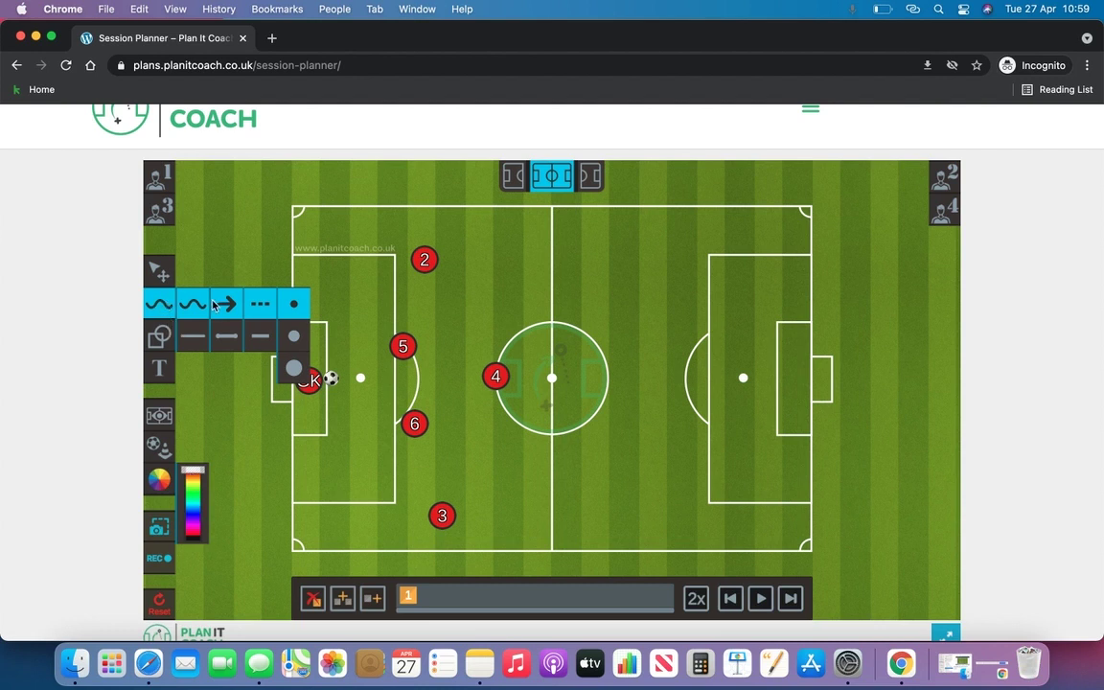
{"action": "left_click", "coordinate": [194, 336]}
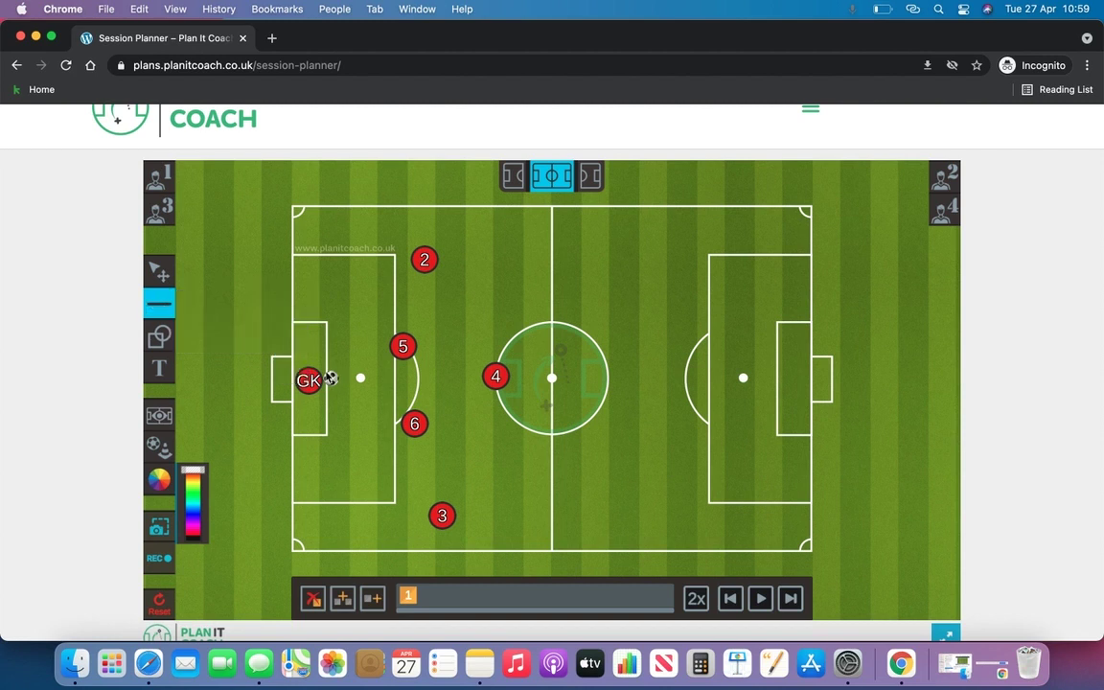
{"action": "left_click_drag", "start_coordinate": [331, 369], "coordinate": [408, 280]}
{"action": "left_click_drag", "start_coordinate": [432, 282], "coordinate": [507, 361]}
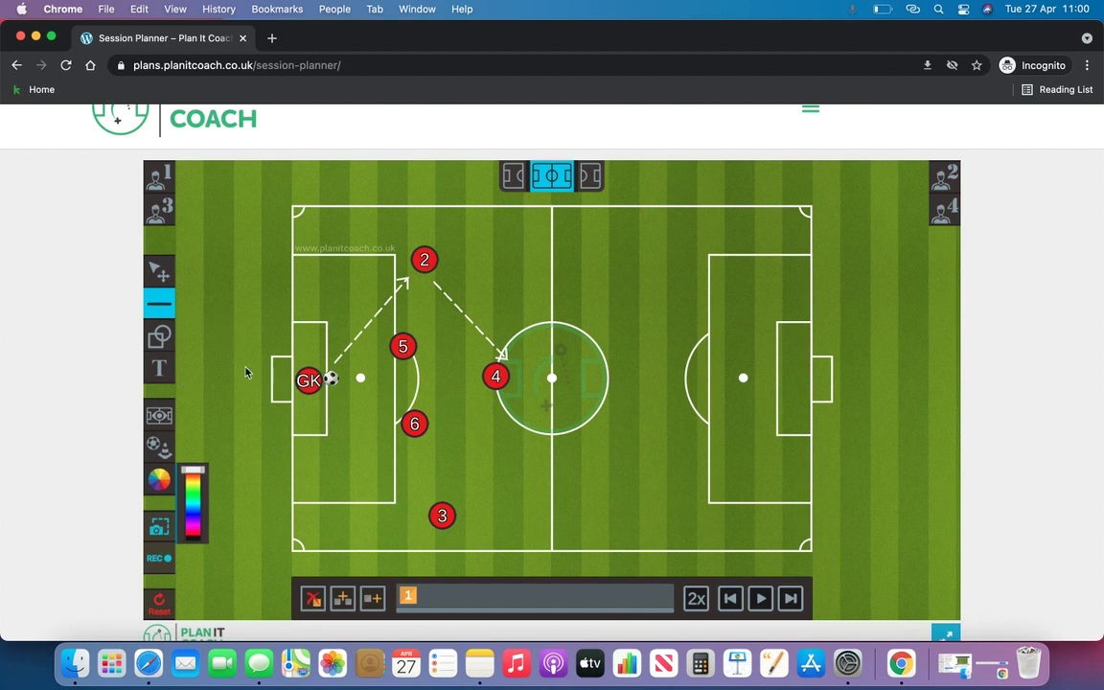
Draw a medium-thickness dashed arrow toward player 4 and a thickest one near the centre circle
{"action": "left_click", "coordinate": [160, 311]}
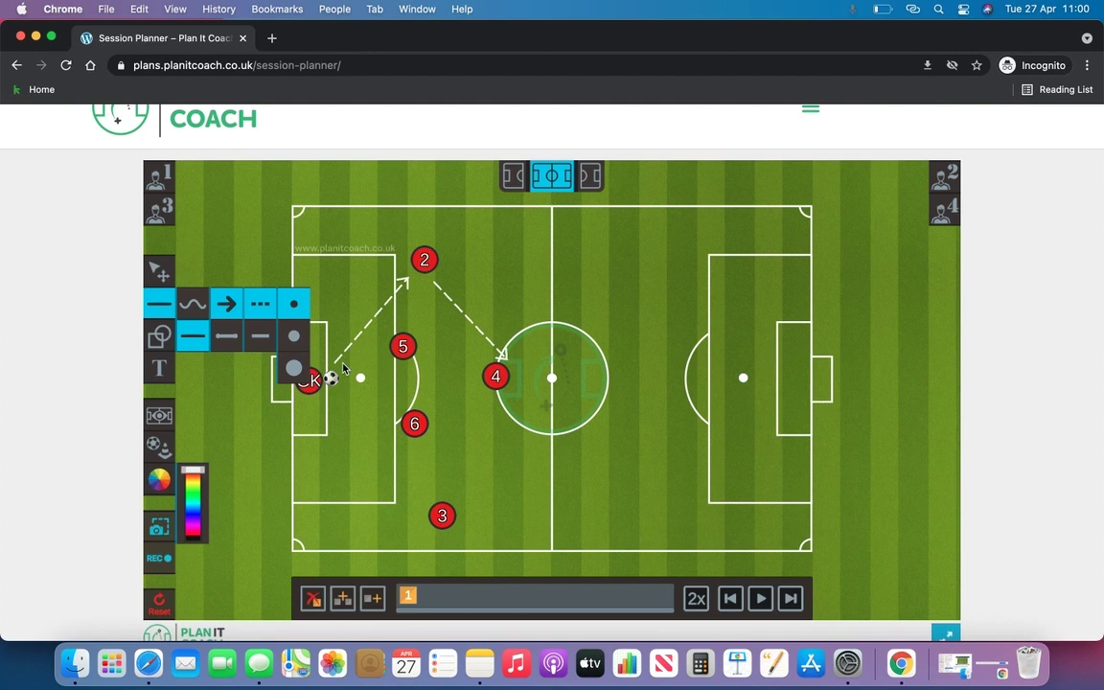
{"action": "left_click", "coordinate": [299, 338]}
{"action": "left_click_drag", "start_coordinate": [369, 395], "coordinate": [453, 372]}
{"action": "left_click", "coordinate": [295, 372]}
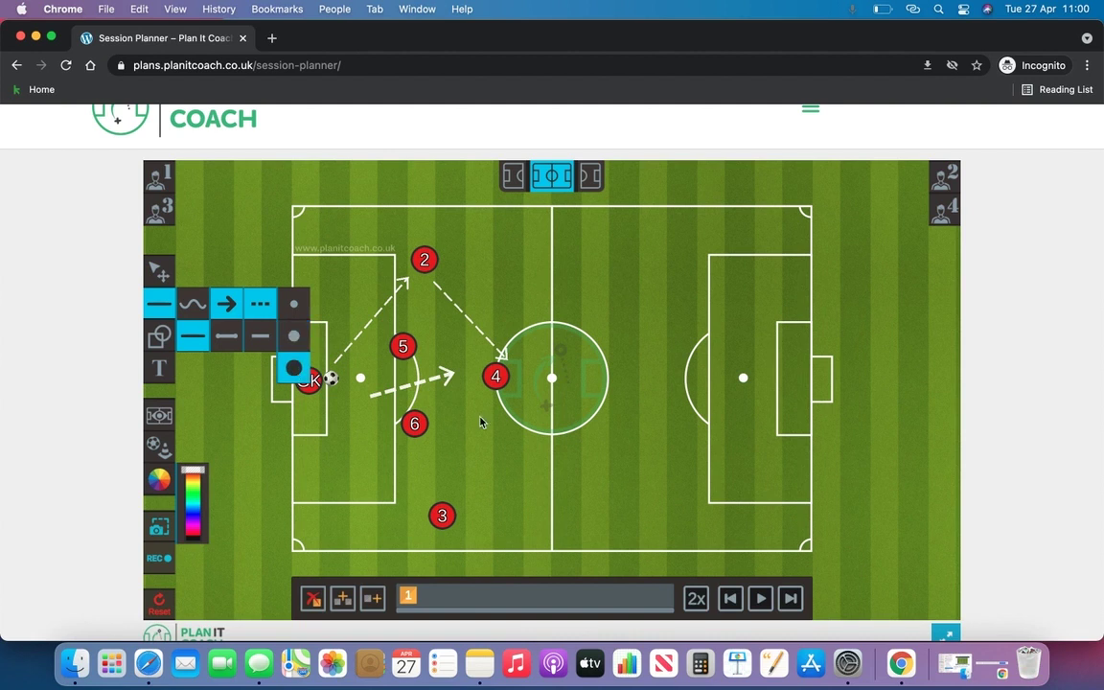
{"action": "left_click_drag", "start_coordinate": [526, 434], "coordinate": [525, 435]}
Delete all four dashed arrows from the pitch
{"action": "left_click", "coordinate": [159, 271]}
{"action": "left_click", "coordinate": [407, 284]}
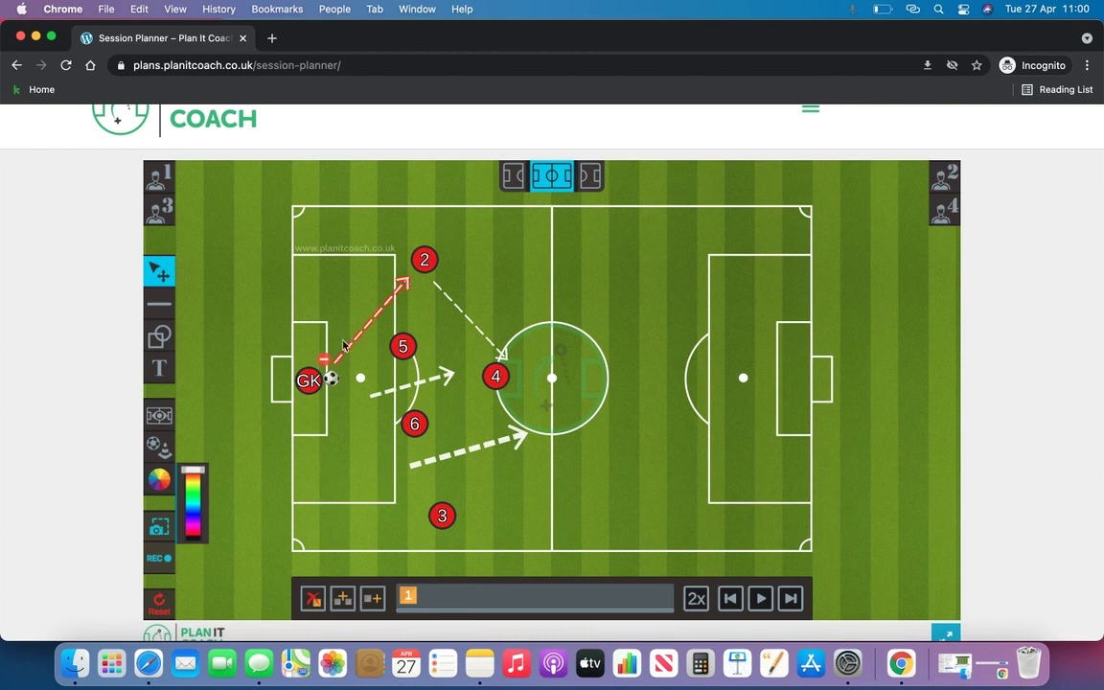
{"action": "left_click", "coordinate": [324, 359]}
{"action": "left_click", "coordinate": [469, 325]}
{"action": "left_click", "coordinate": [424, 276]}
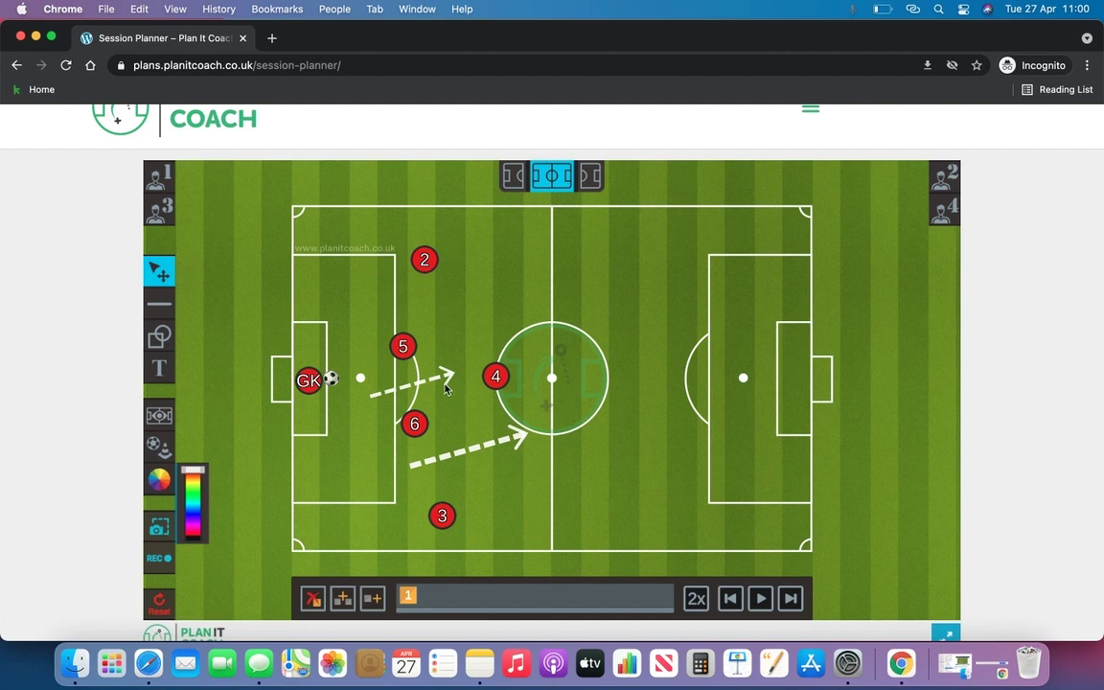
{"action": "left_click", "coordinate": [445, 378]}
{"action": "left_click", "coordinate": [335, 382]}
{"action": "left_click", "coordinate": [522, 439]}
{"action": "left_click", "coordinate": [399, 461]}
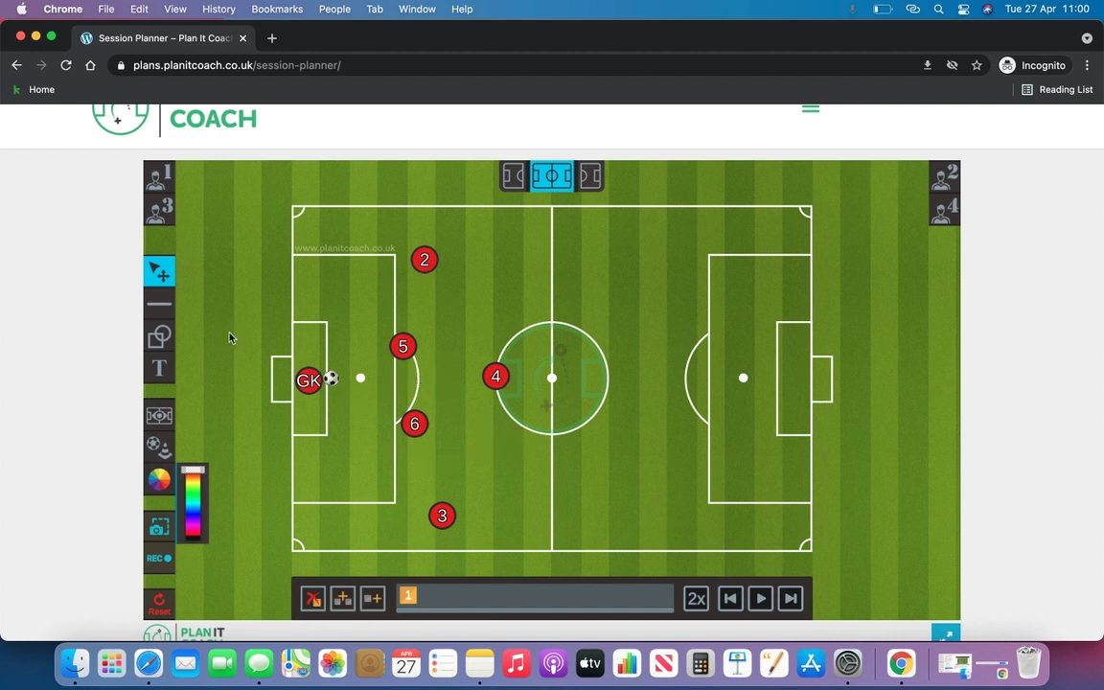
Draw outlined, hatched and solid pale ellipses around the centre circle
{"action": "left_click", "coordinate": [163, 335]}
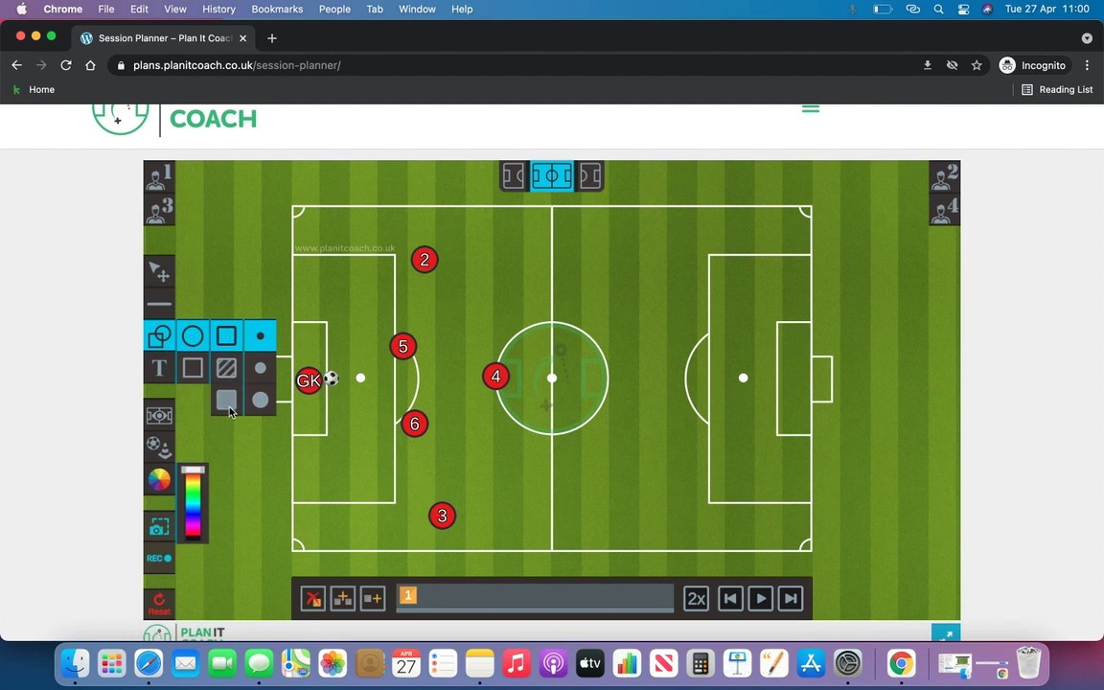
{"action": "left_click", "coordinate": [151, 342]}
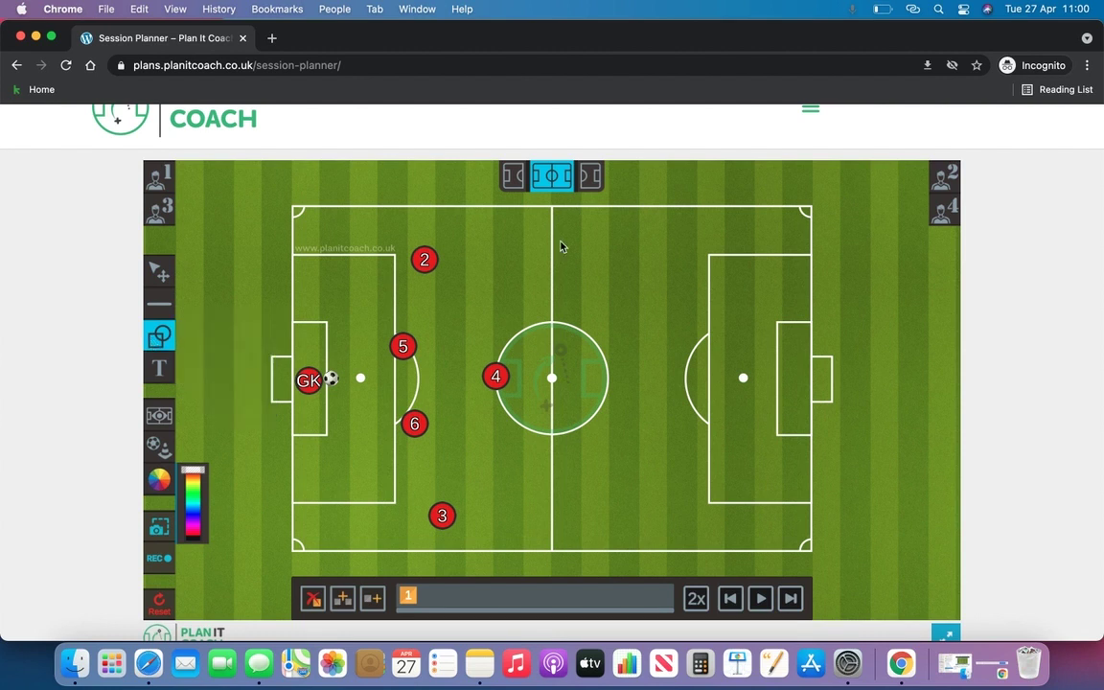
{"action": "left_click_drag", "start_coordinate": [527, 250], "coordinate": [634, 338]}
{"action": "left_click", "coordinate": [163, 340]}
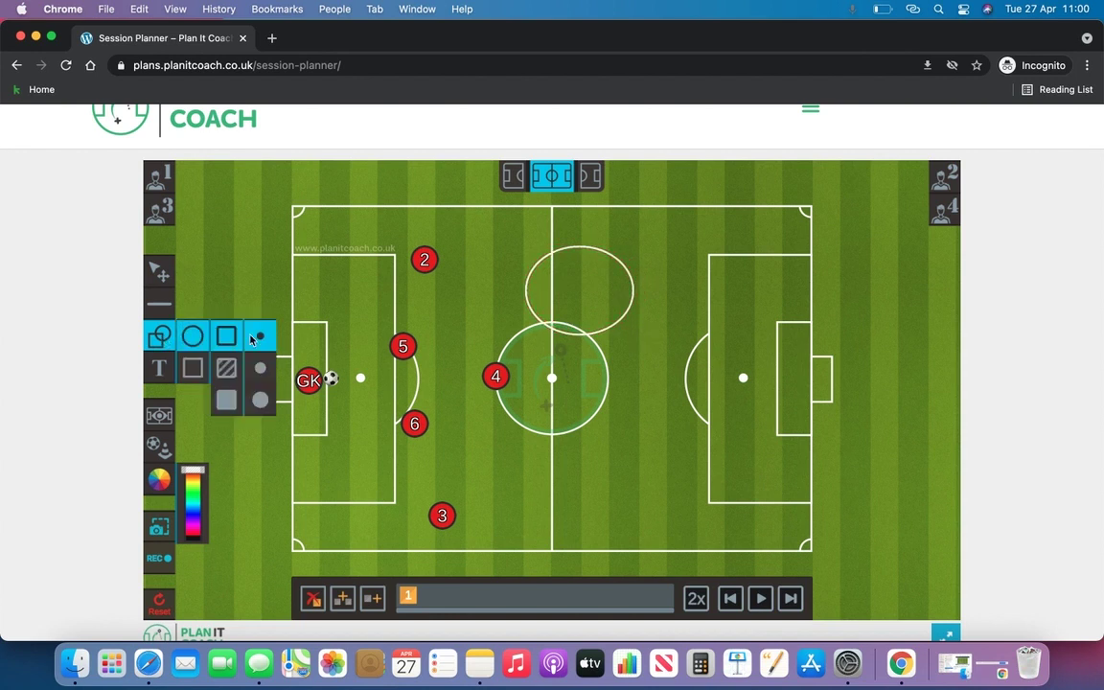
{"action": "left_click", "coordinate": [227, 370]}
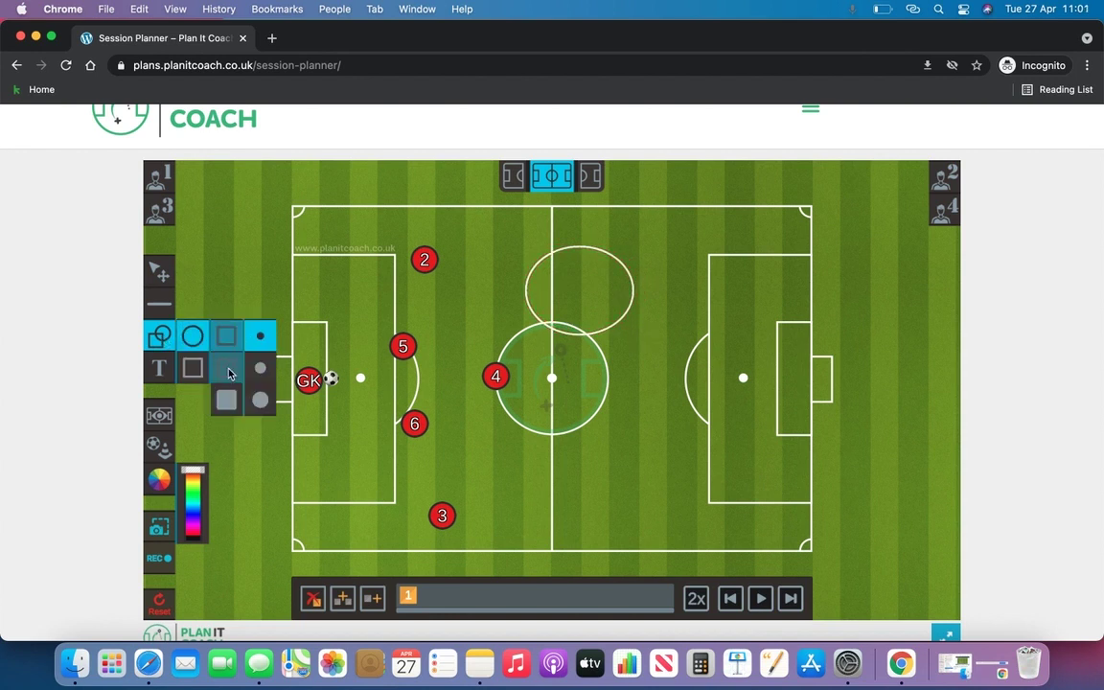
{"action": "left_click_drag", "start_coordinate": [557, 355], "coordinate": [658, 437]}
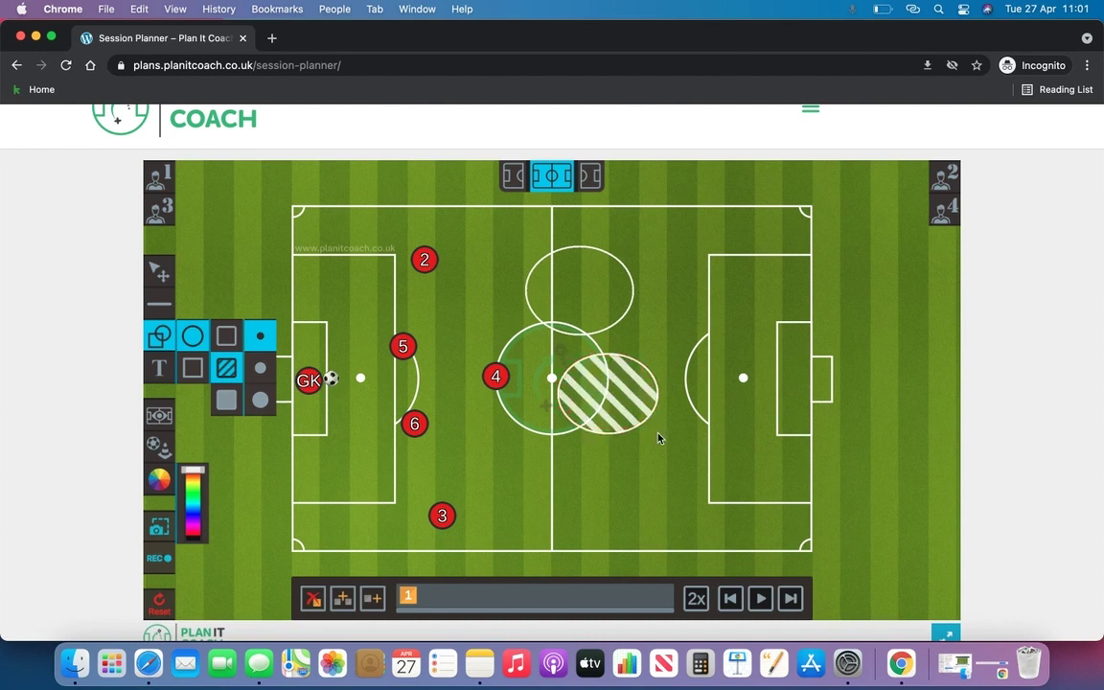
{"action": "left_click", "coordinate": [228, 402]}
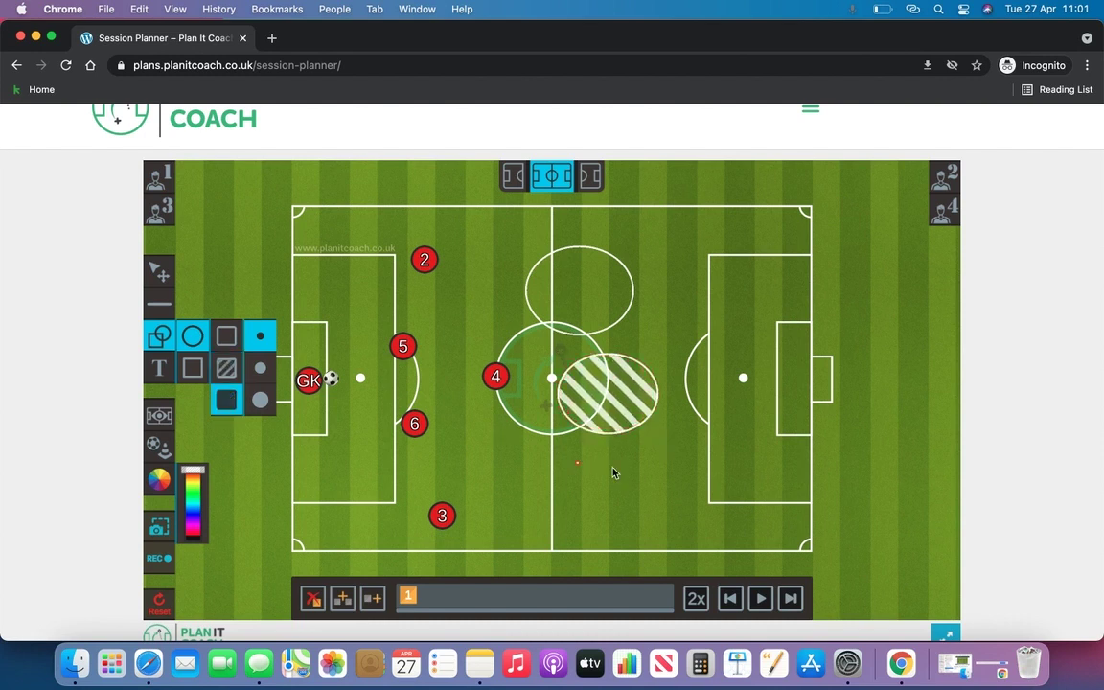
{"action": "left_click_drag", "start_coordinate": [575, 462], "coordinate": [676, 521]}
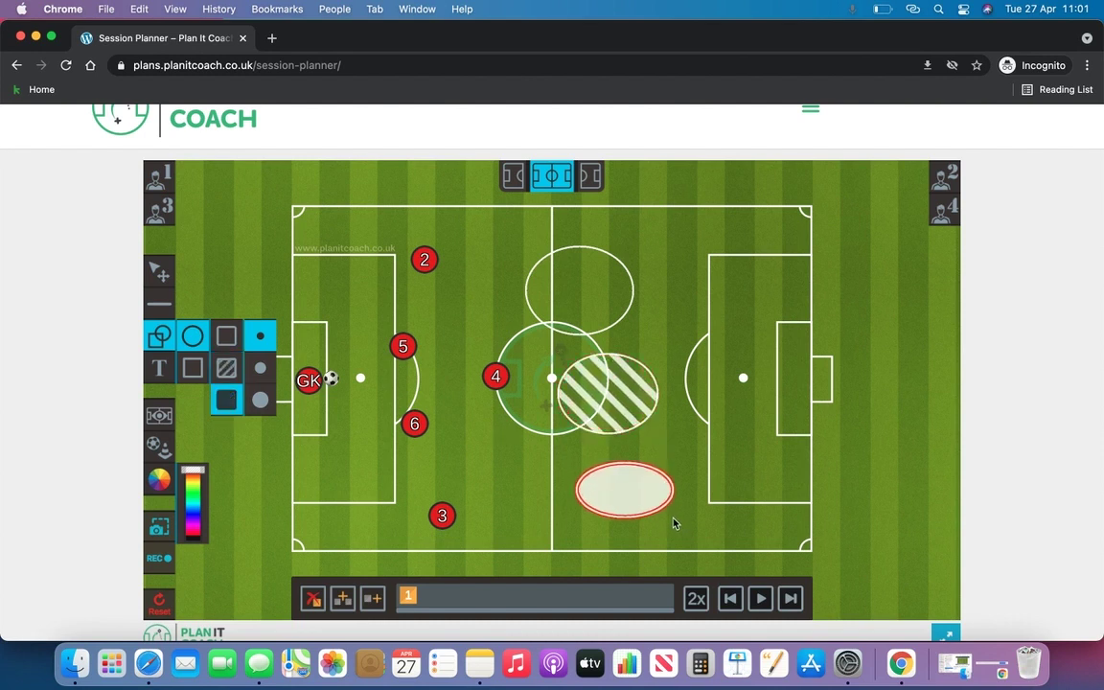
Delete all three ellipses and switch to the text tool
{"action": "left_click", "coordinate": [159, 272]}
{"action": "left_click", "coordinate": [568, 251]}
{"action": "key", "text": "Delete"}
{"action": "left_click", "coordinate": [620, 358]}
{"action": "left_click", "coordinate": [599, 348]}
{"action": "left_click", "coordinate": [617, 468]}
{"action": "left_click", "coordinate": [619, 460]}
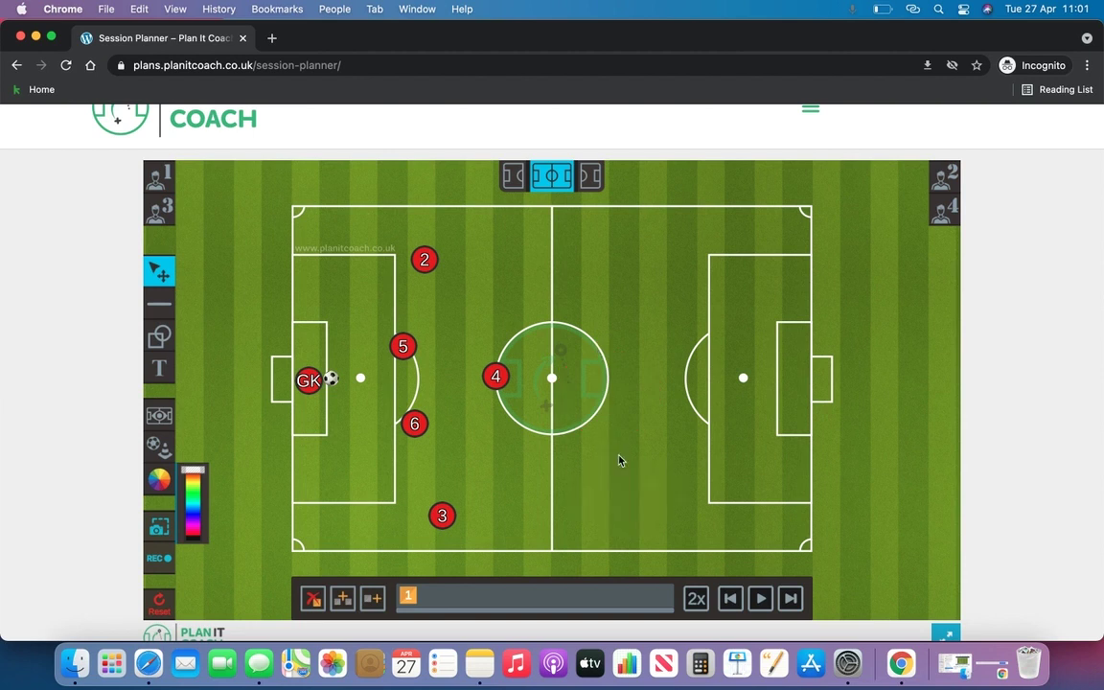
{"action": "left_click", "coordinate": [160, 371]}
Add a text box near the halfway line reading 'Coaching point:' with lines 1, 2, 3
{"action": "left_click", "coordinate": [597, 256]}
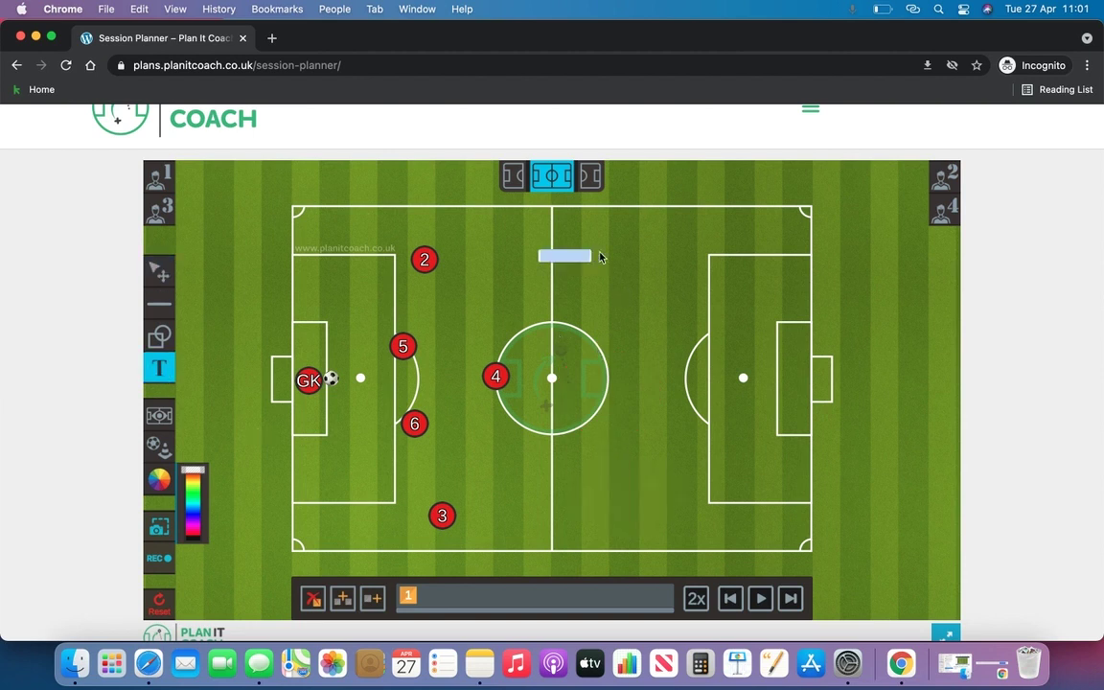
{"action": "type", "text": "Coaching"}
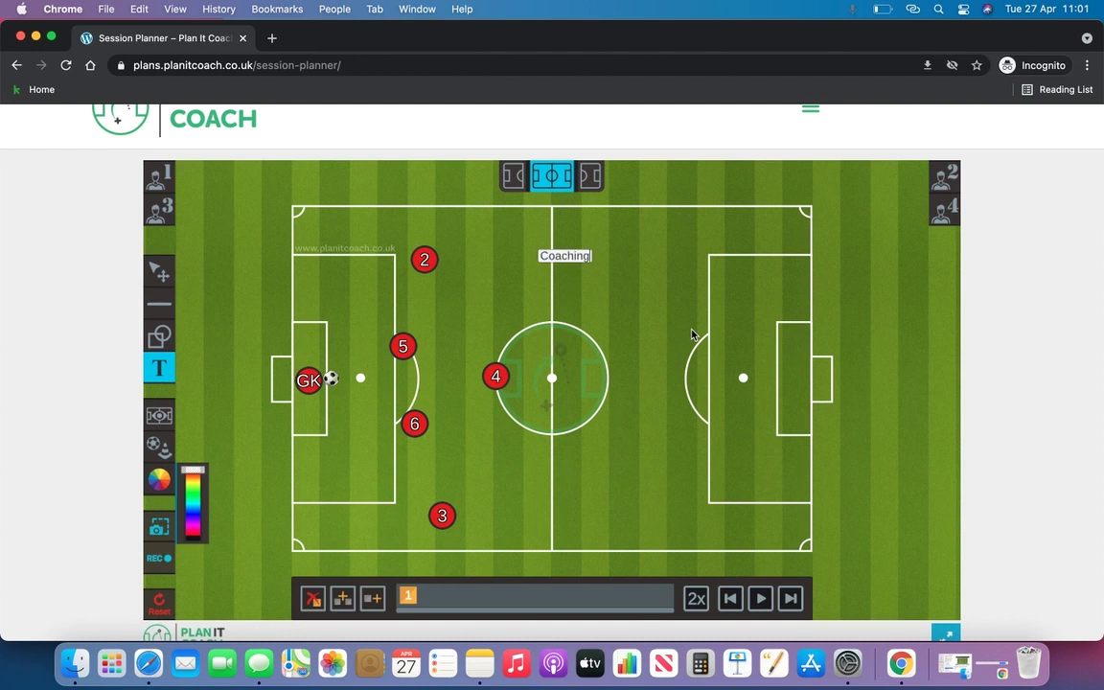
{"action": "type", "text": " point:"}
{"action": "key", "text": "Return"}
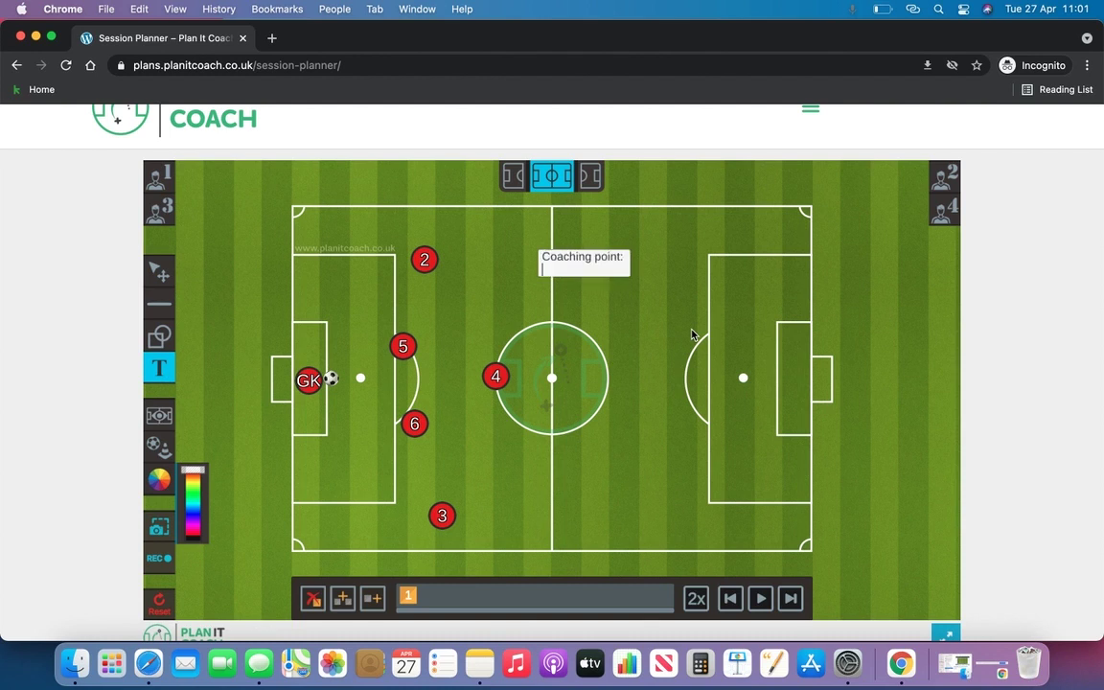
{"action": "type", "text": "1"}
{"action": "key", "text": "Return"}
{"action": "type", "text": "2"}
{"action": "key", "text": "Return"}
{"action": "type", "text": "£"}
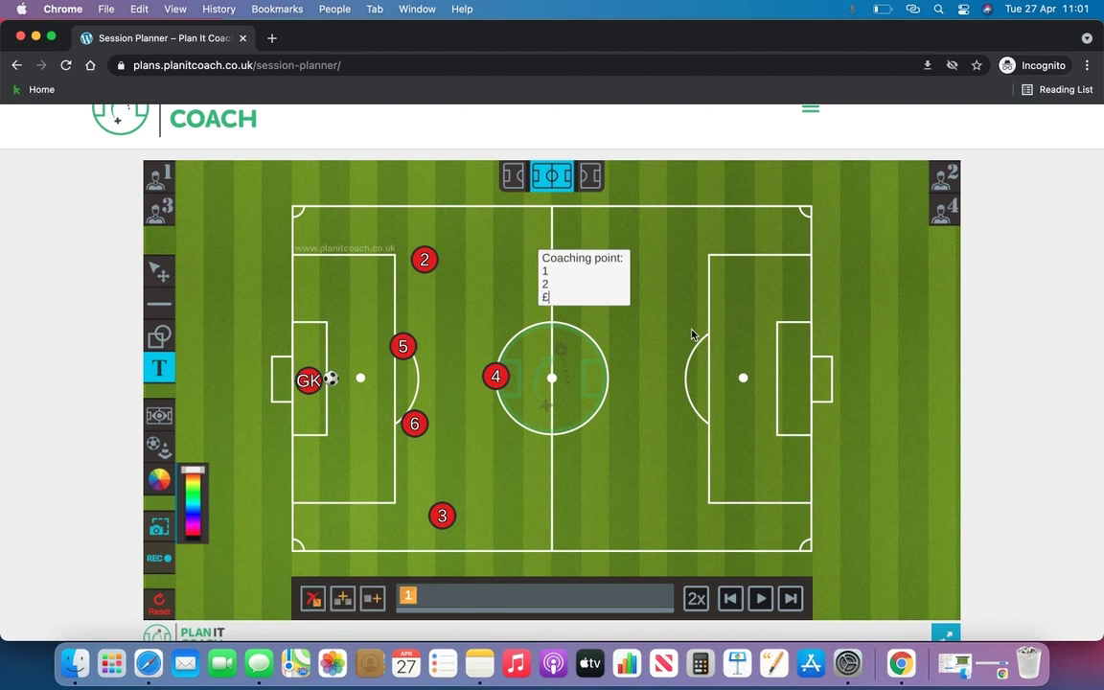
{"action": "key", "text": "Return"}
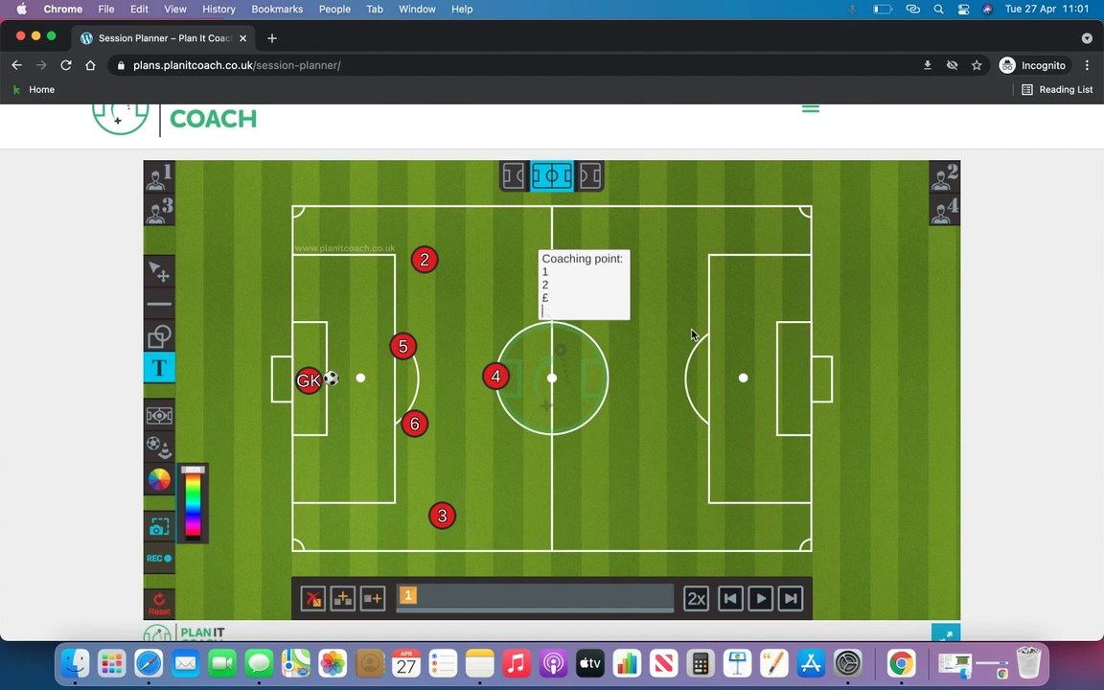
{"action": "key", "text": "BackSpace"}
{"action": "key", "text": "BackSpace"}
{"action": "type", "text": "3"}
{"action": "left_click", "coordinate": [615, 371]}
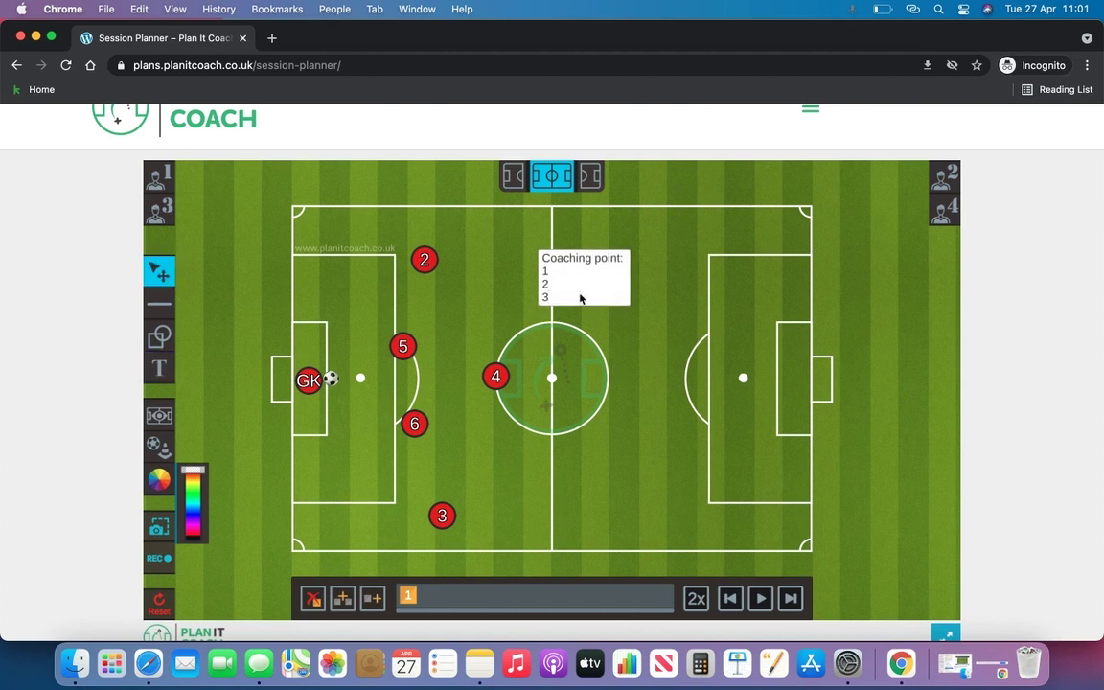
Move, enlarge and shrink the coaching-point text box, then delete it
{"action": "left_click_drag", "start_coordinate": [572, 271], "coordinate": [620, 283]}
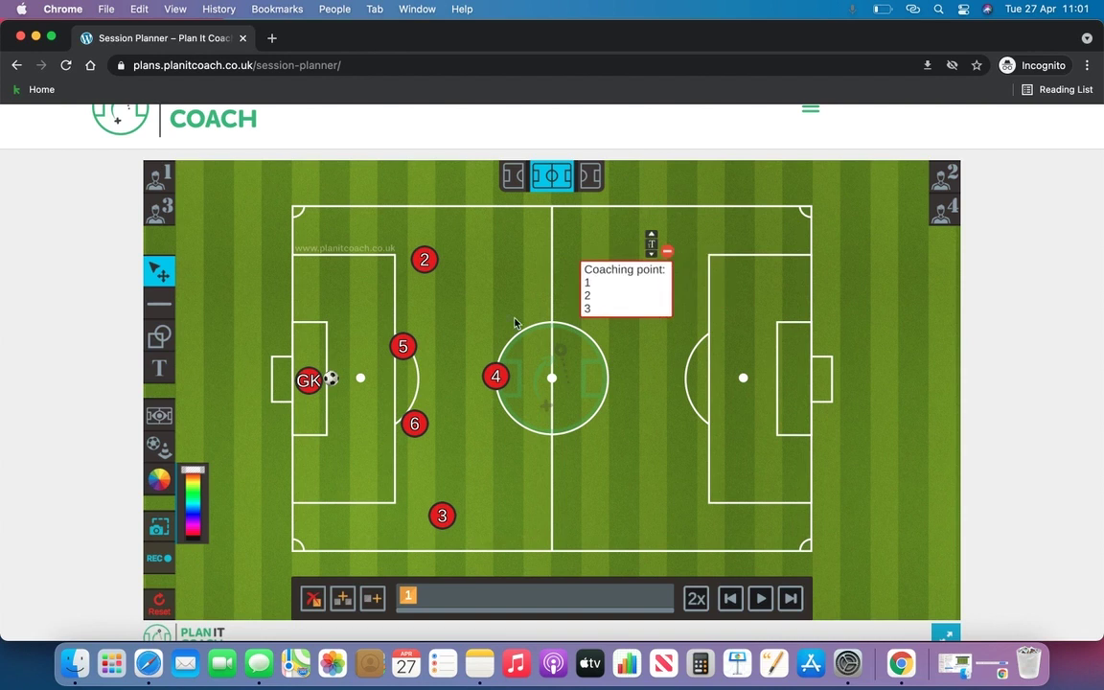
{"action": "left_click", "coordinate": [651, 233]}
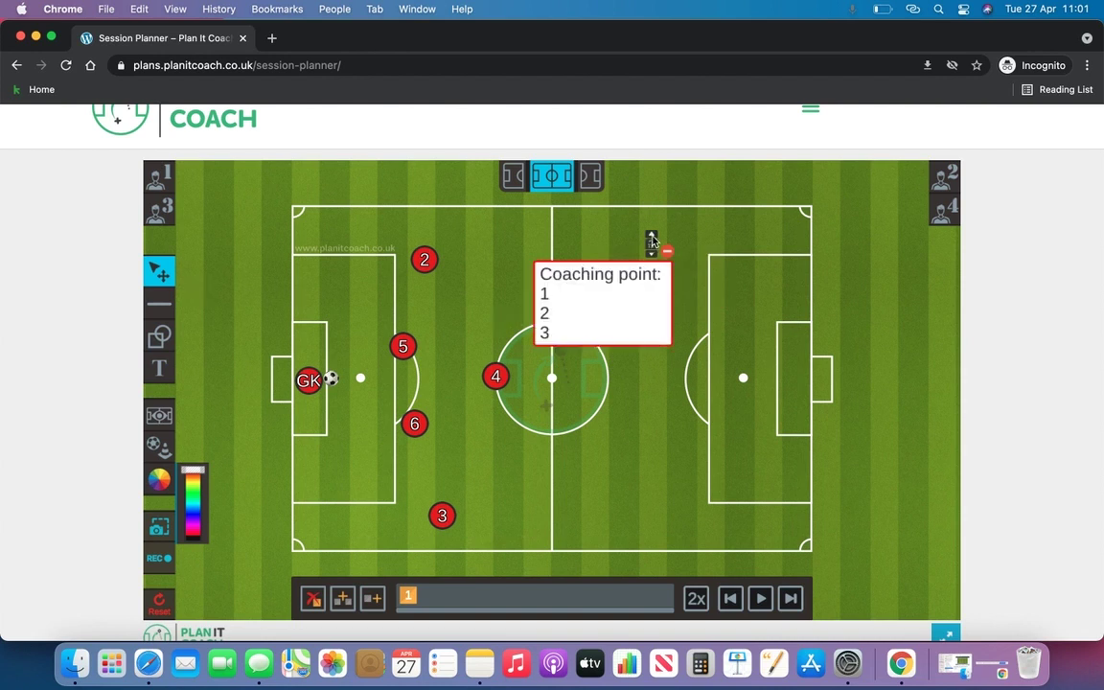
{"action": "left_click", "coordinate": [650, 234]}
{"action": "left_click", "coordinate": [651, 252]}
{"action": "left_click", "coordinate": [651, 253]}
{"action": "left_click", "coordinate": [668, 253]}
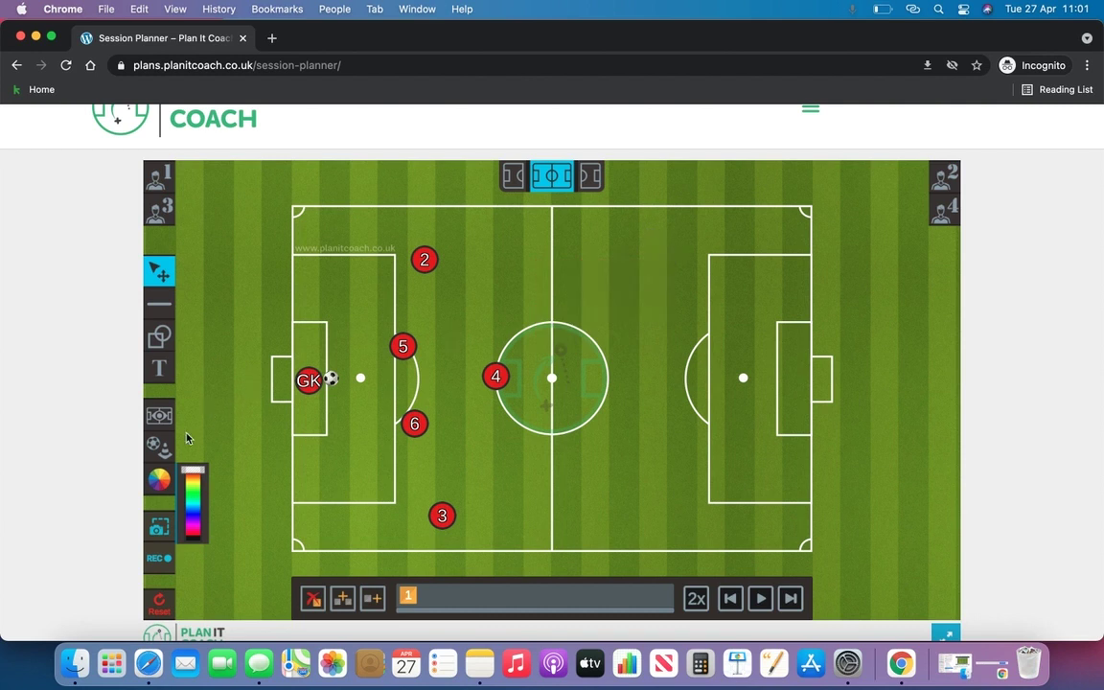
{"action": "left_click", "coordinate": [156, 483]}
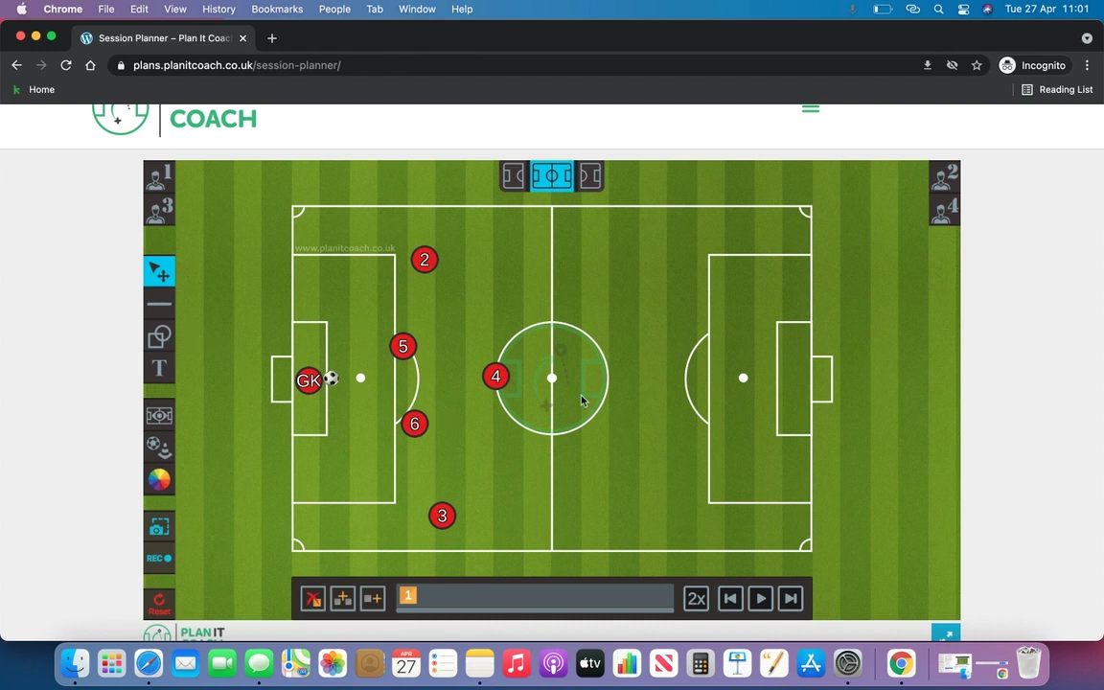
Download the pitch diagram as a JPG image and dismiss the browser's download bar
{"action": "left_click", "coordinate": [163, 533]}
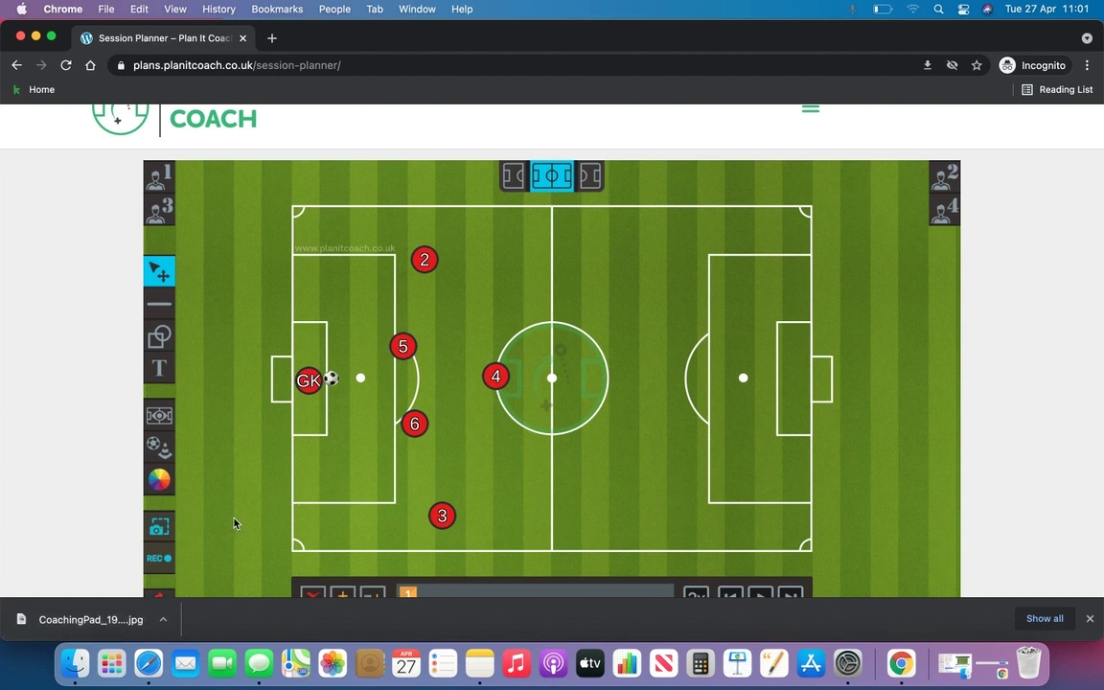
{"action": "left_click", "coordinate": [1087, 618]}
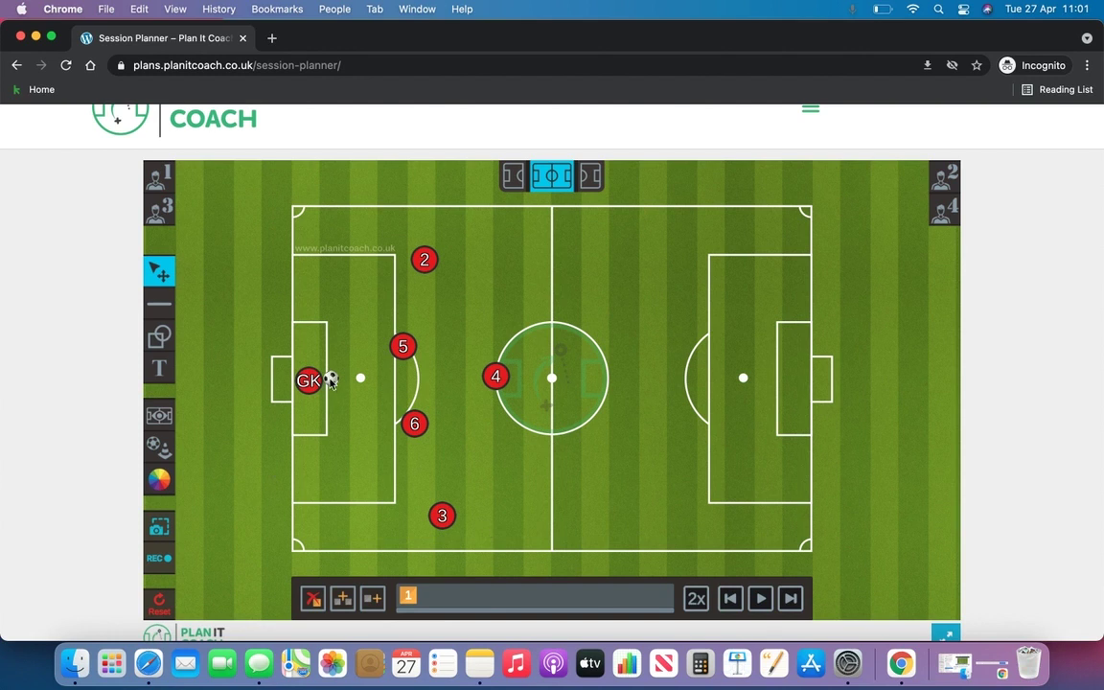
{"action": "mouse_move", "coordinate": [332, 382]}
Add frame 2 with the ball passed to player 2 and players 3–6 pushed right
{"action": "left_click", "coordinate": [370, 600]}
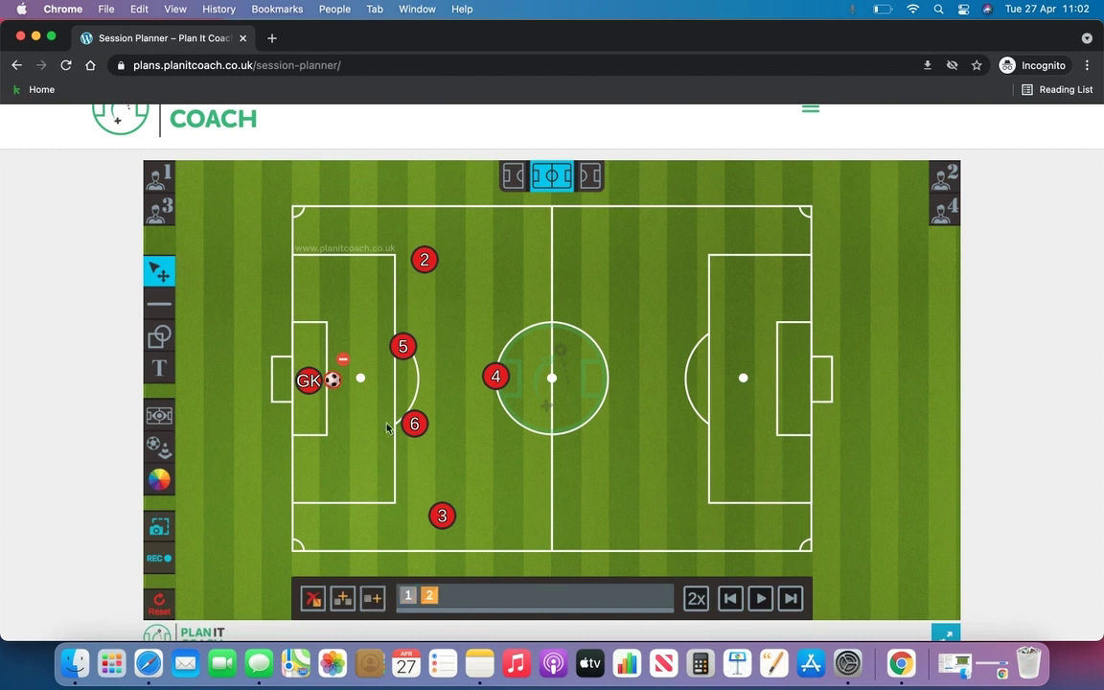
{"action": "left_click_drag", "start_coordinate": [331, 383], "coordinate": [429, 278]}
{"action": "left_click_drag", "start_coordinate": [495, 376], "coordinate": [577, 368]}
{"action": "left_click_drag", "start_coordinate": [403, 351], "coordinate": [424, 348]}
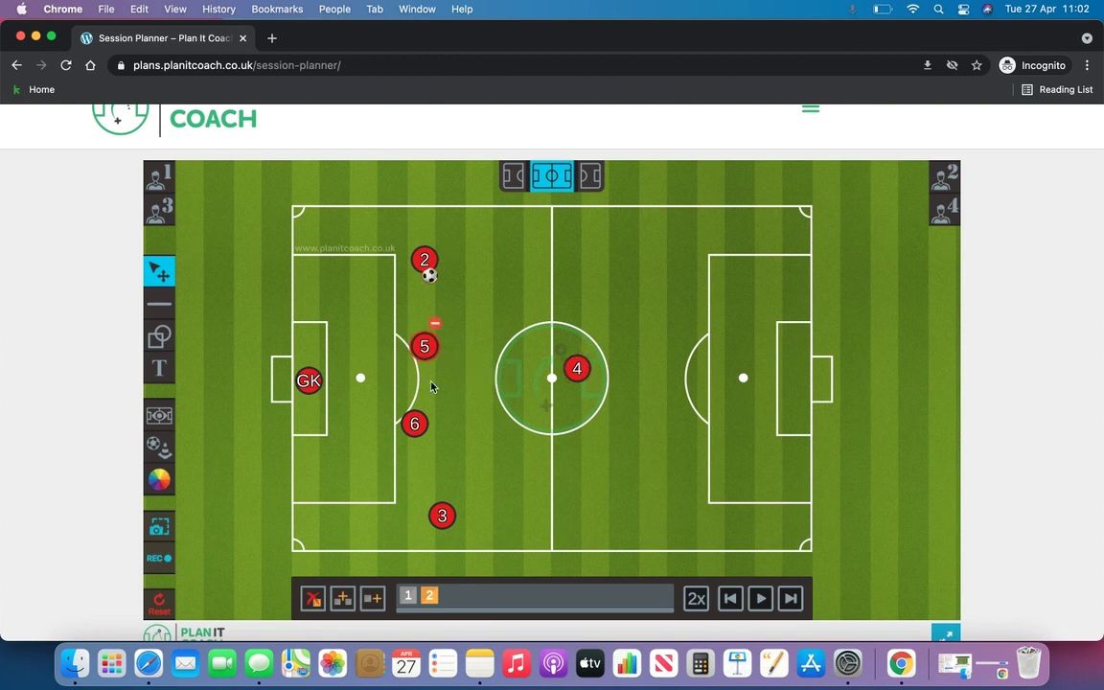
{"action": "left_click_drag", "start_coordinate": [414, 426], "coordinate": [434, 426]}
{"action": "left_click_drag", "start_coordinate": [442, 516], "coordinate": [499, 515]}
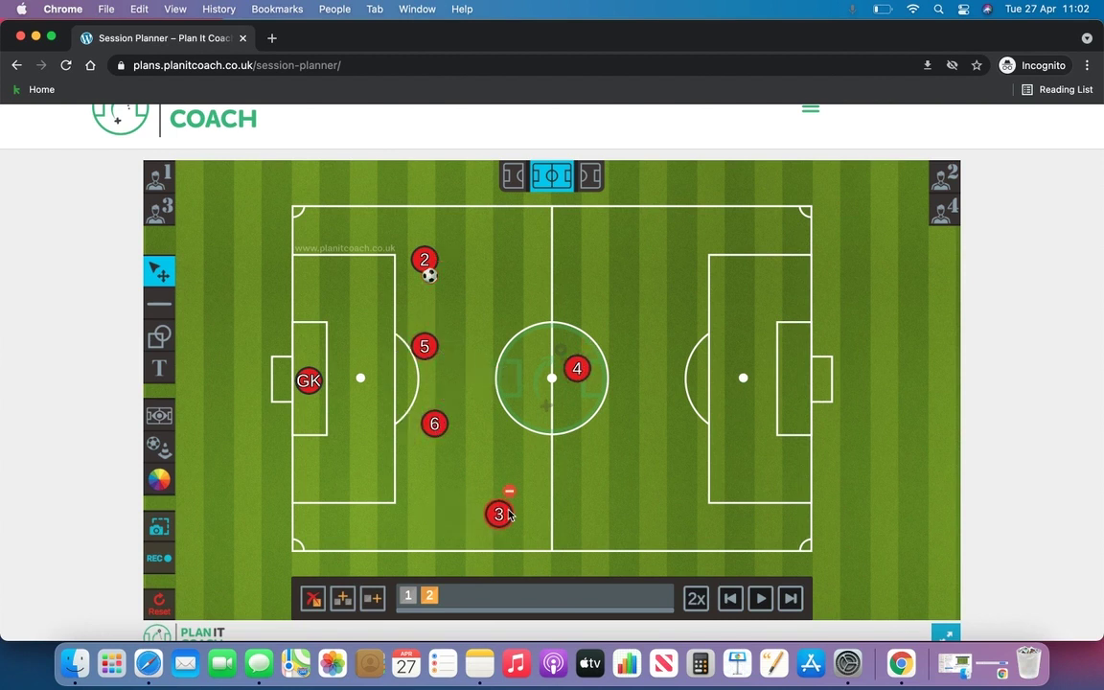
Add frame 3 passing the ball to player 5 as players advance, then frame 4 passing to player 4
{"action": "left_click", "coordinate": [372, 597]}
{"action": "left_click_drag", "start_coordinate": [430, 278], "coordinate": [442, 353]}
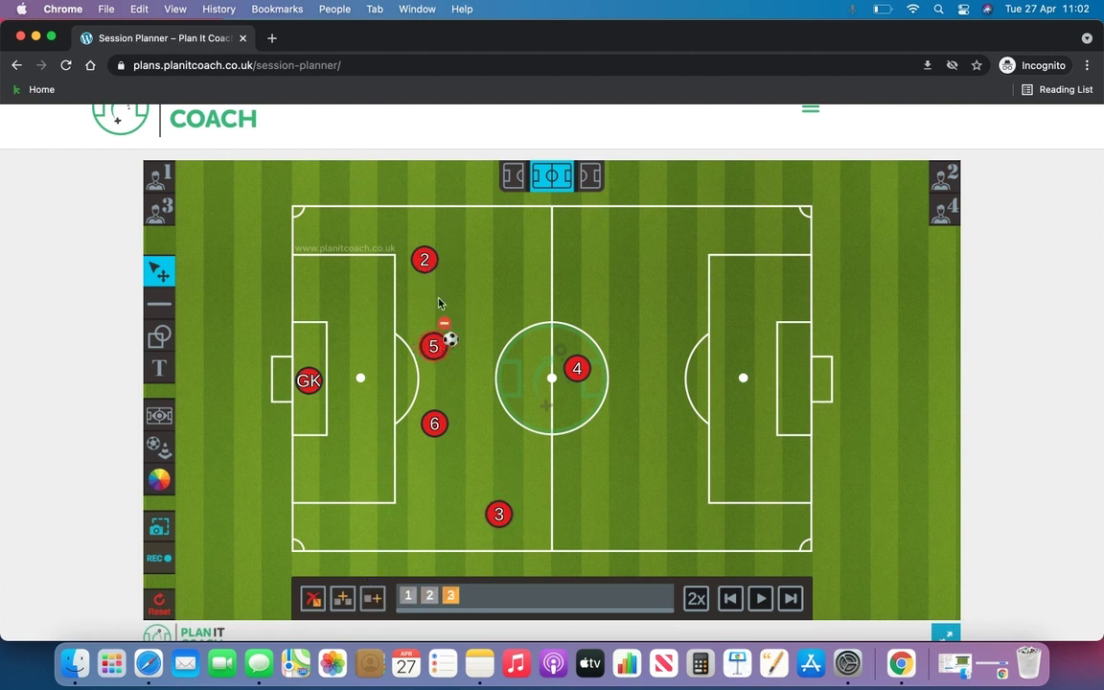
{"action": "left_click_drag", "start_coordinate": [431, 260], "coordinate": [557, 260]}
{"action": "left_click_drag", "start_coordinate": [450, 427], "coordinate": [482, 428]}
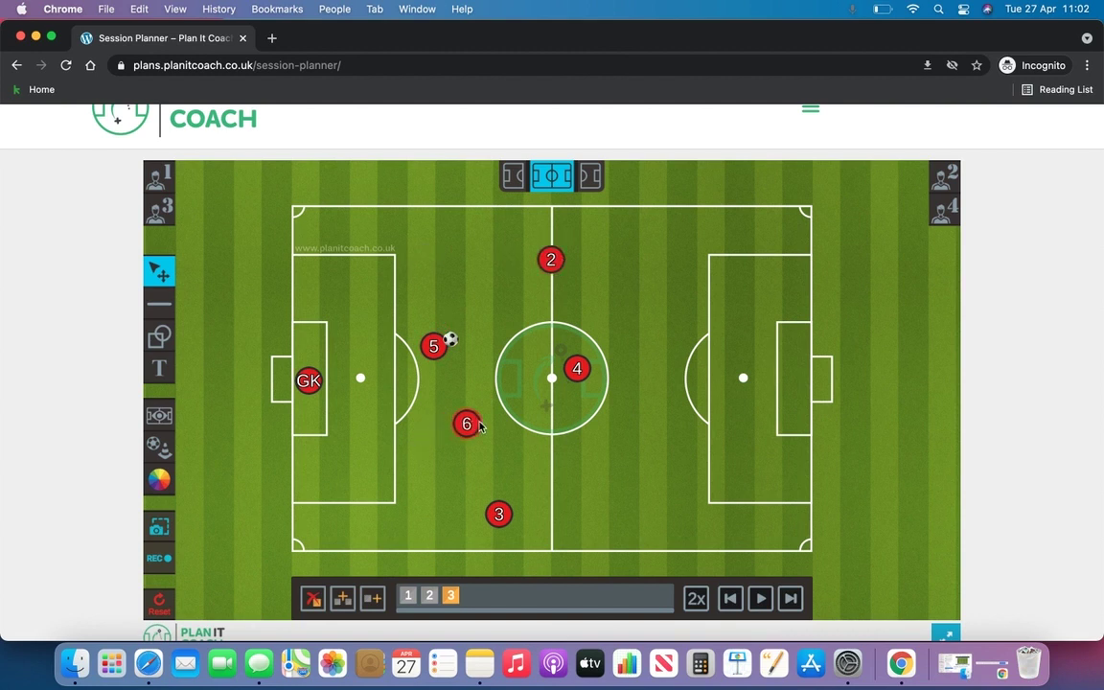
{"action": "left_click_drag", "start_coordinate": [499, 514], "coordinate": [572, 514]}
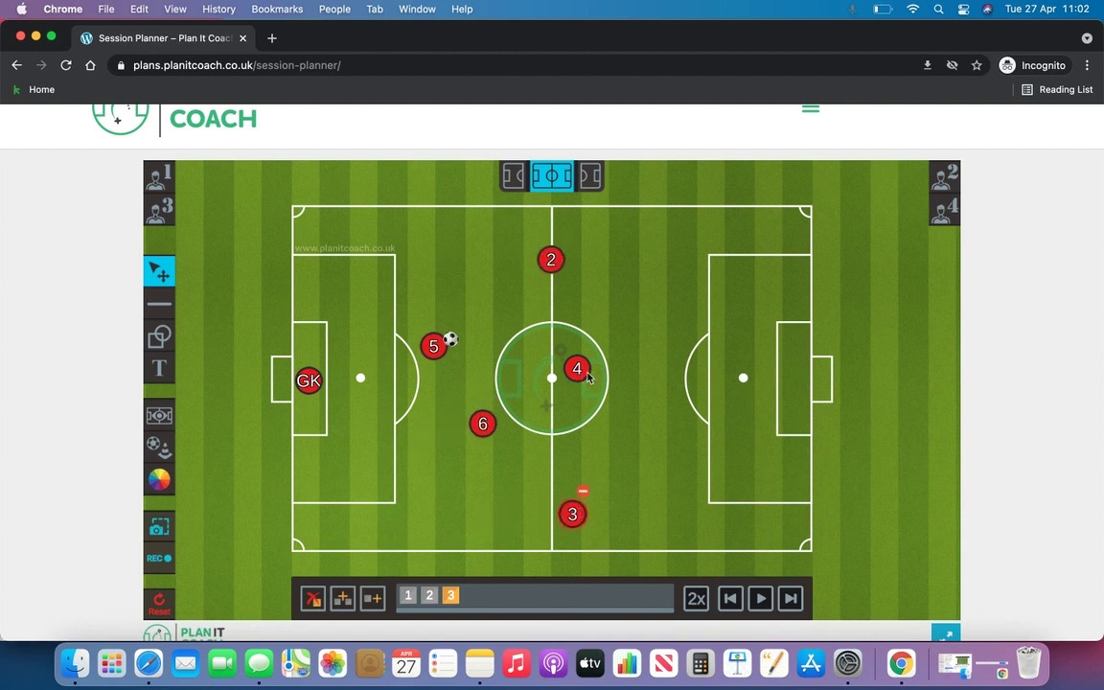
{"action": "left_click_drag", "start_coordinate": [578, 372], "coordinate": [613, 371]}
{"action": "left_click", "coordinate": [372, 600]}
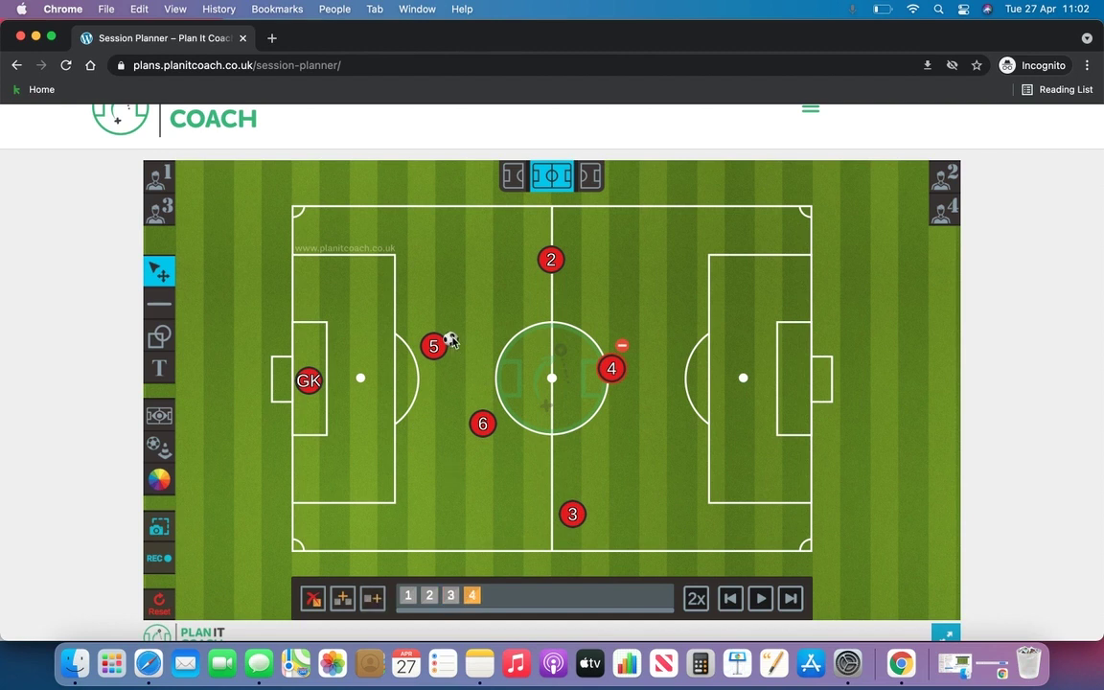
{"action": "left_click_drag", "start_coordinate": [450, 341], "coordinate": [647, 362]}
Preview the animation, delete frame 4, and replay the three frames from the start
{"action": "left_click", "coordinate": [408, 597]}
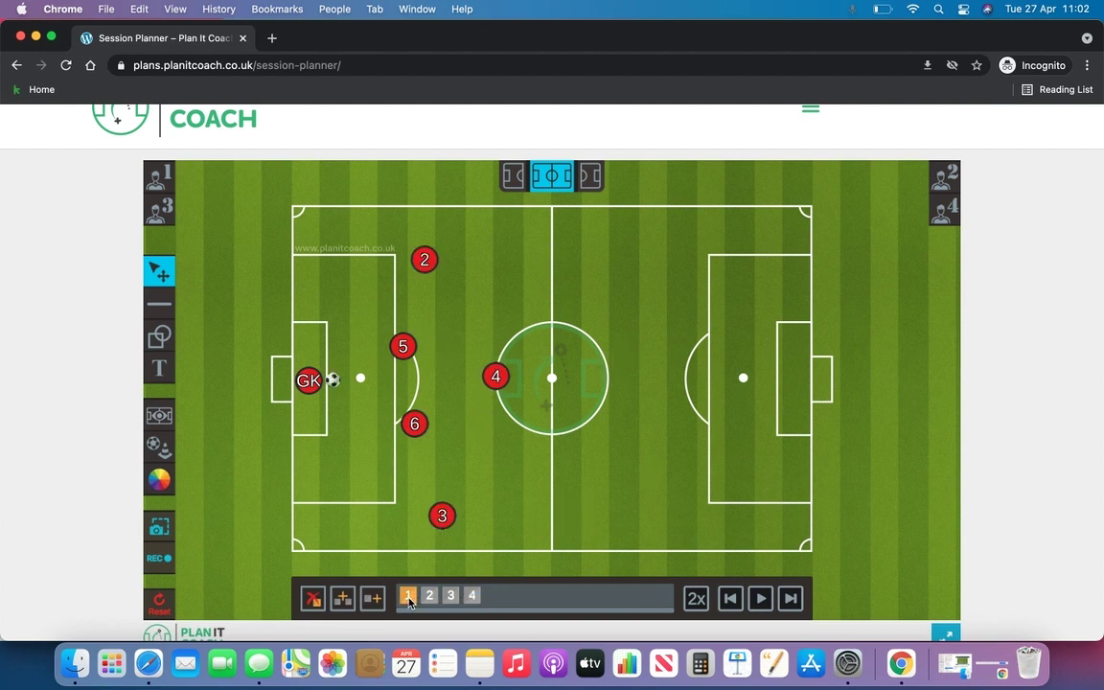
{"action": "left_click", "coordinate": [762, 600]}
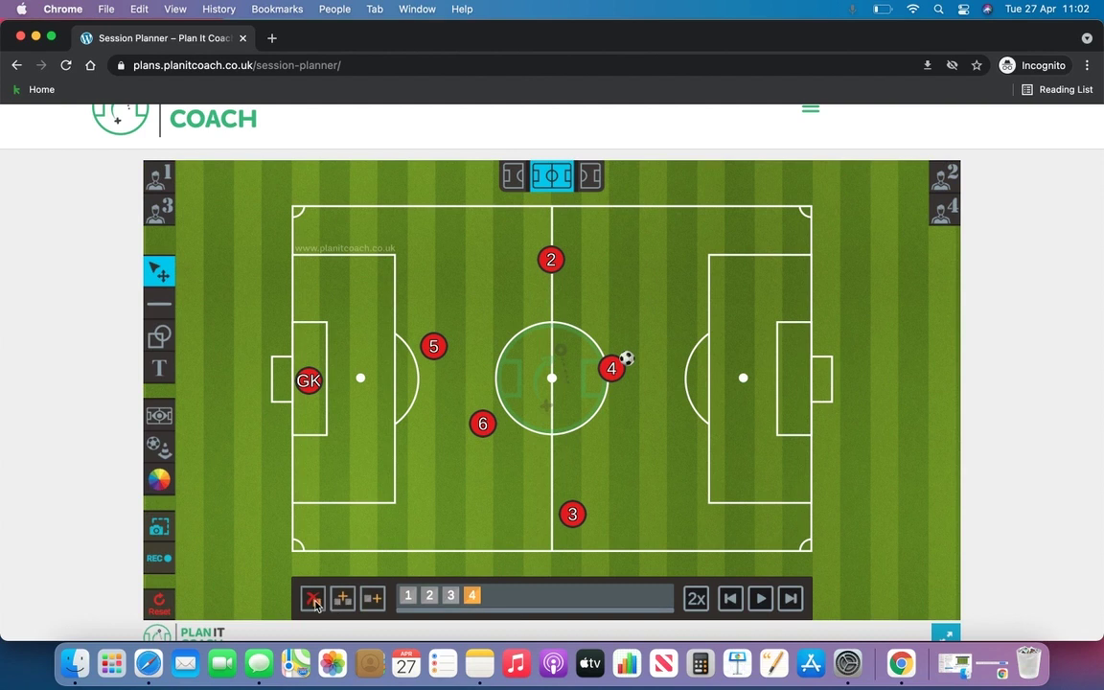
{"action": "left_click", "coordinate": [315, 600]}
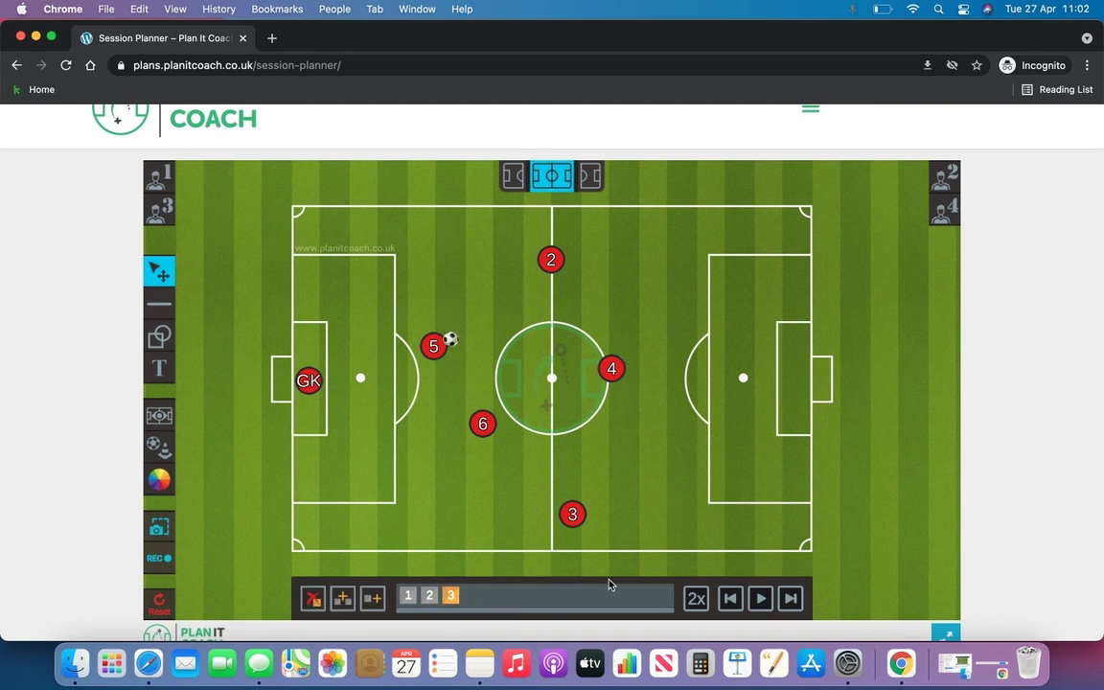
{"action": "left_click", "coordinate": [730, 598]}
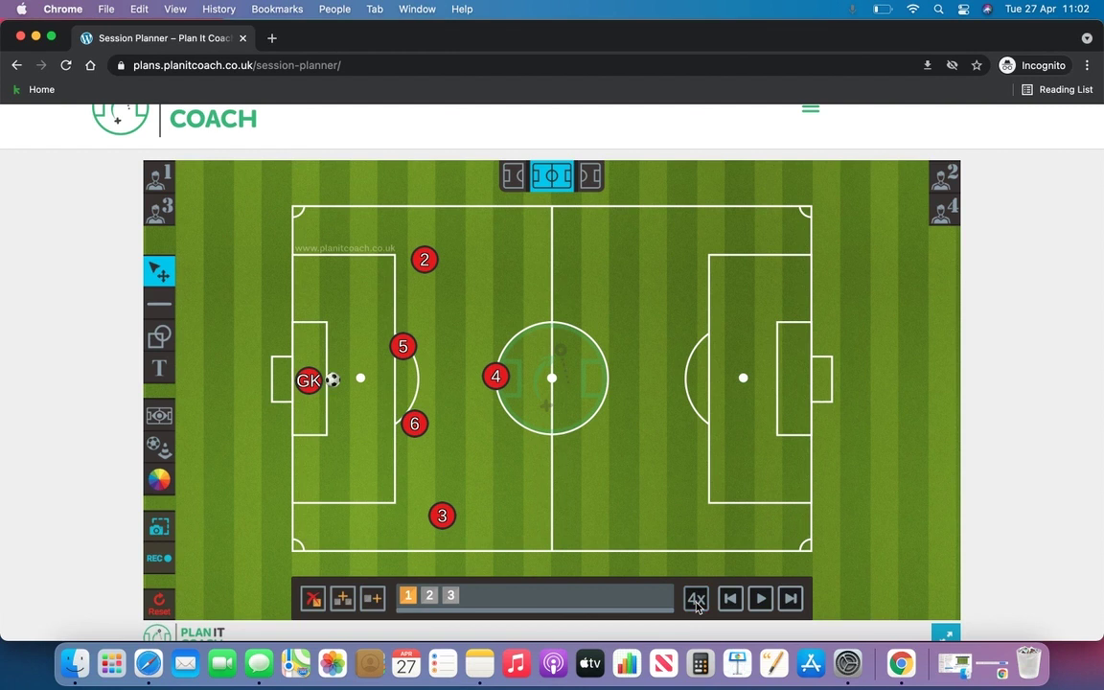
{"action": "left_click", "coordinate": [760, 599]}
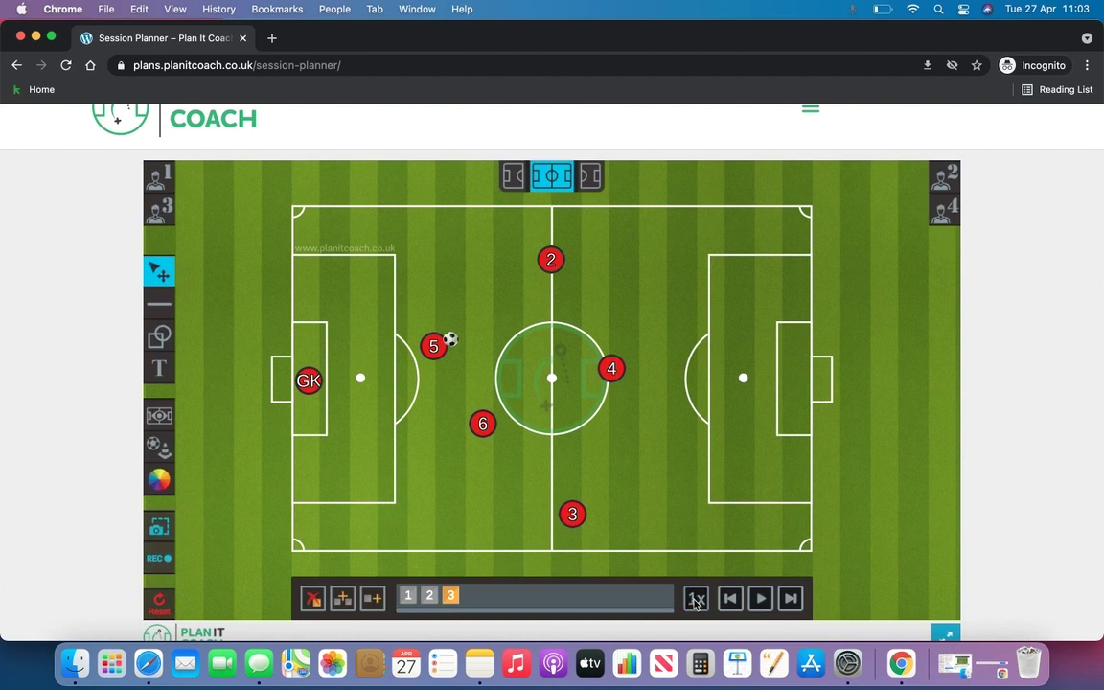
{"action": "left_click", "coordinate": [411, 599]}
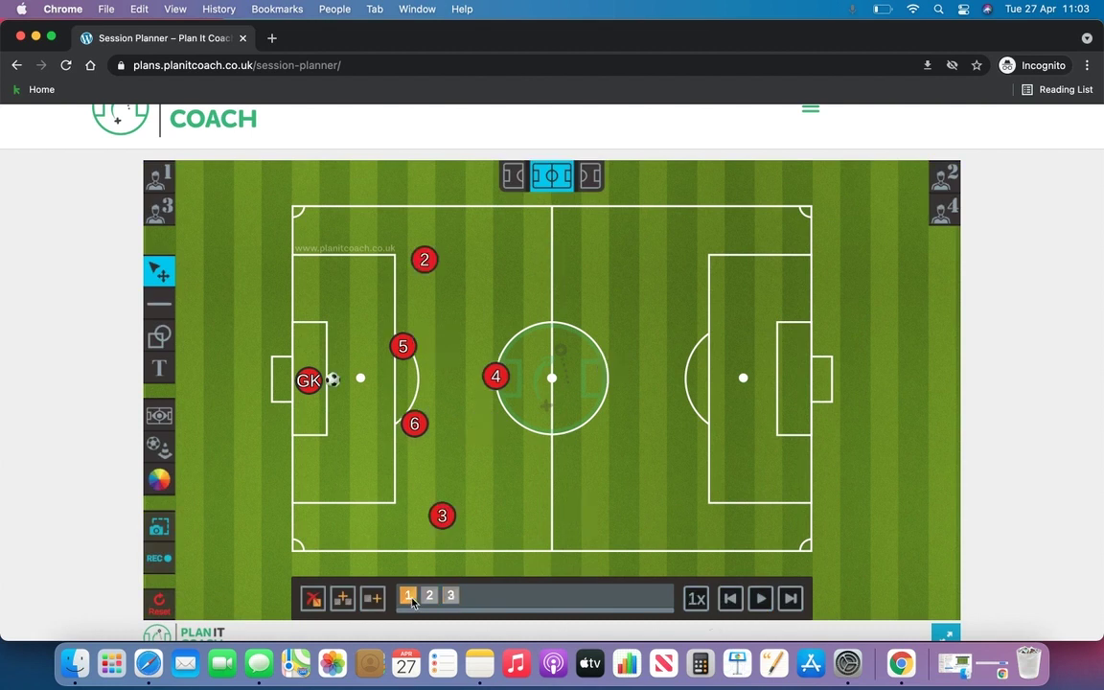
{"action": "left_click", "coordinate": [761, 598]}
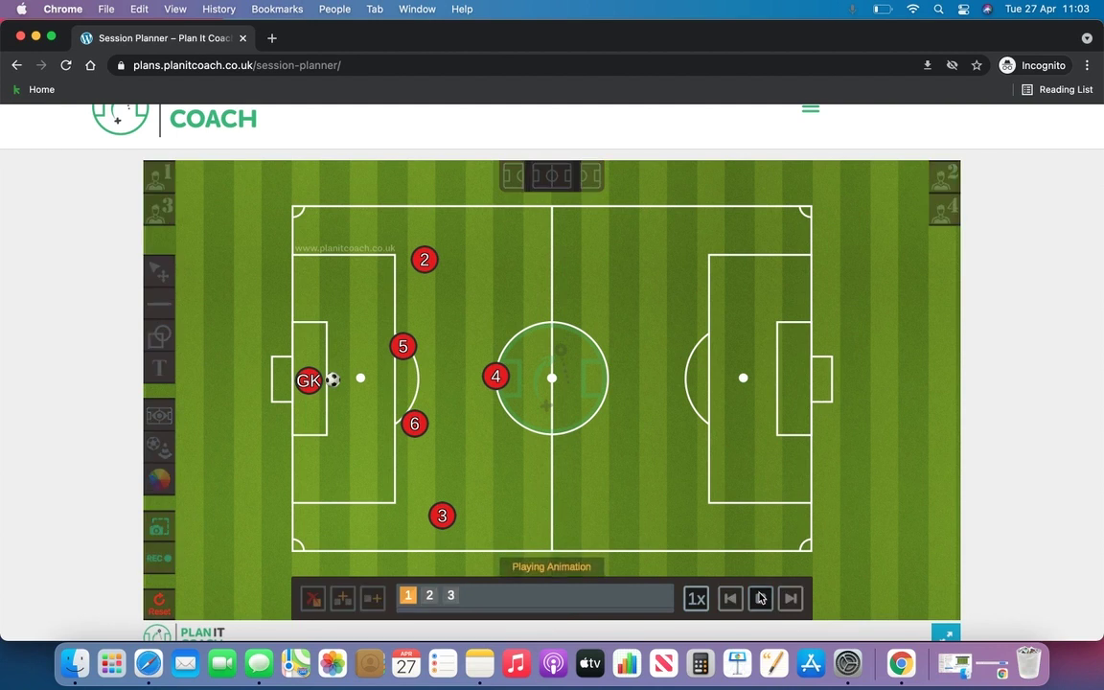
{"action": "left_click", "coordinate": [761, 598]}
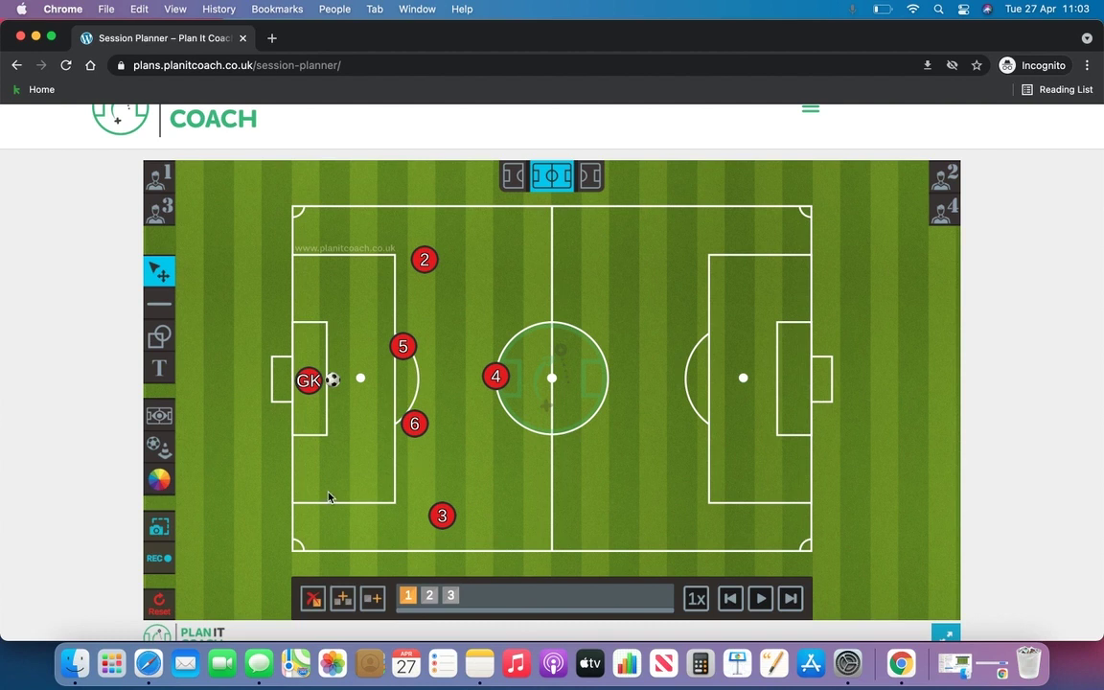
{"action": "left_click", "coordinate": [160, 564]}
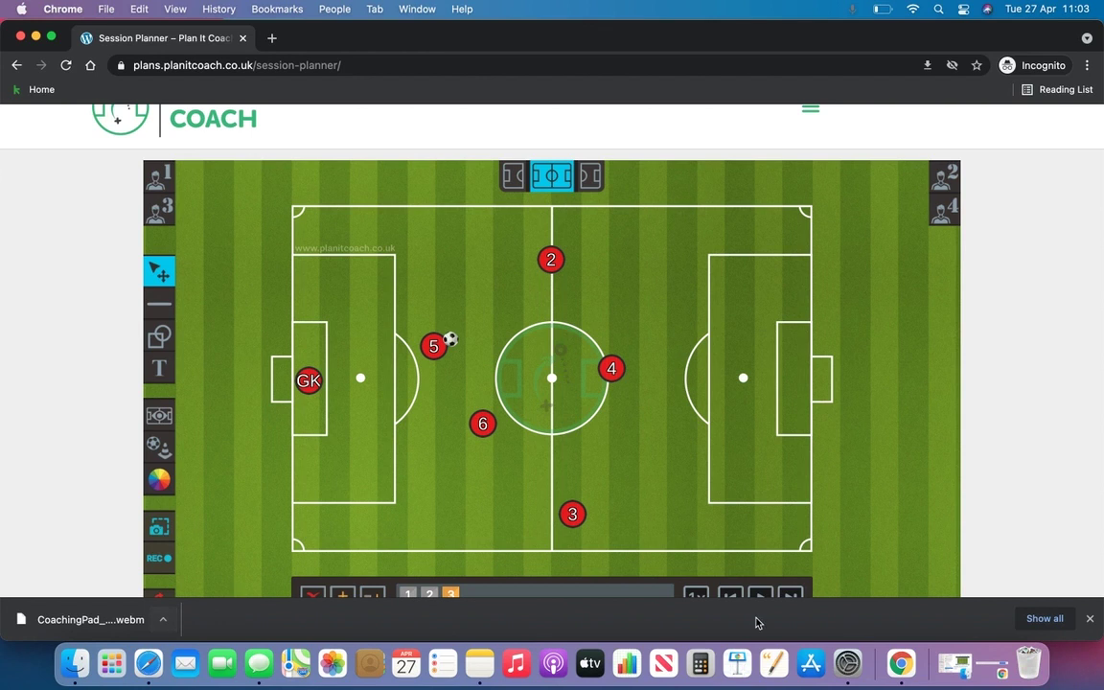
Dismiss the WebM video download notice and reset the board to an empty pitch
{"action": "left_click", "coordinate": [1091, 619]}
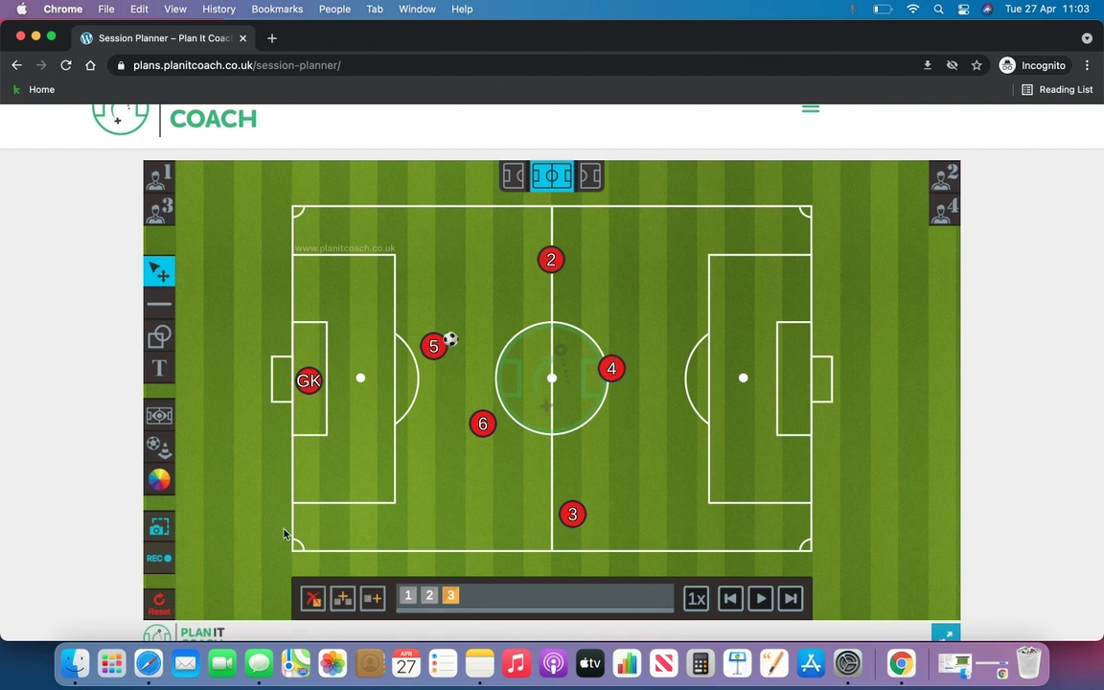
{"action": "left_click", "coordinate": [159, 604]}
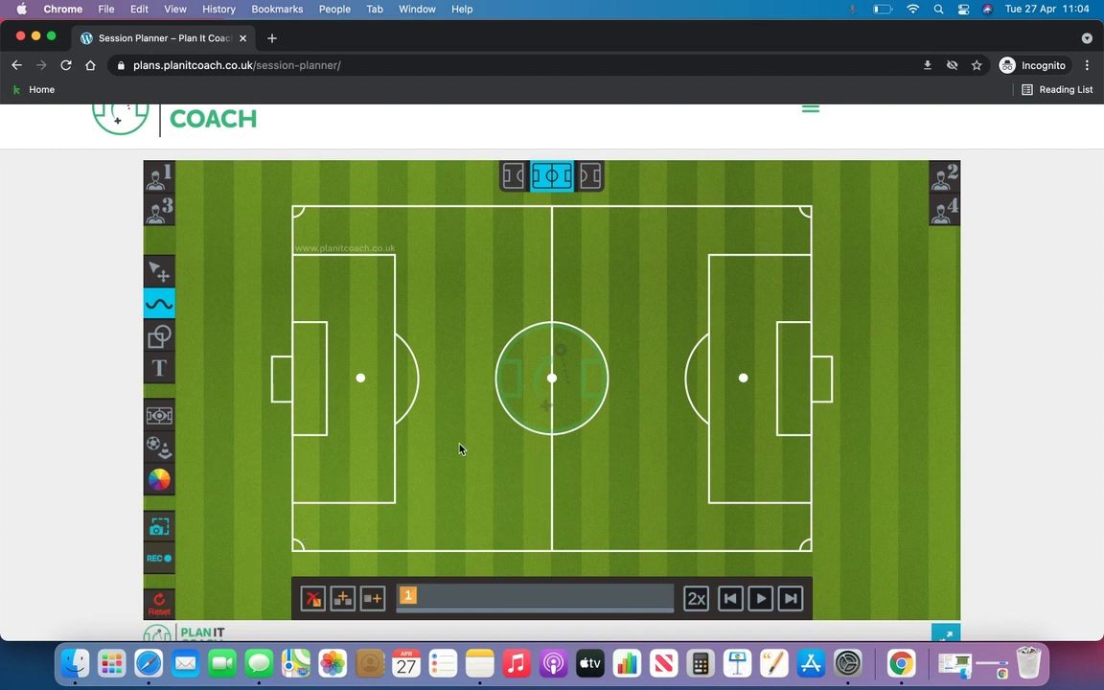
Scroll down slightly to view the empty single-frame pitch after the reset
{"action": "scroll", "coordinate": [1067, 412], "scroll_direction": "down", "scroll_amount": 2}
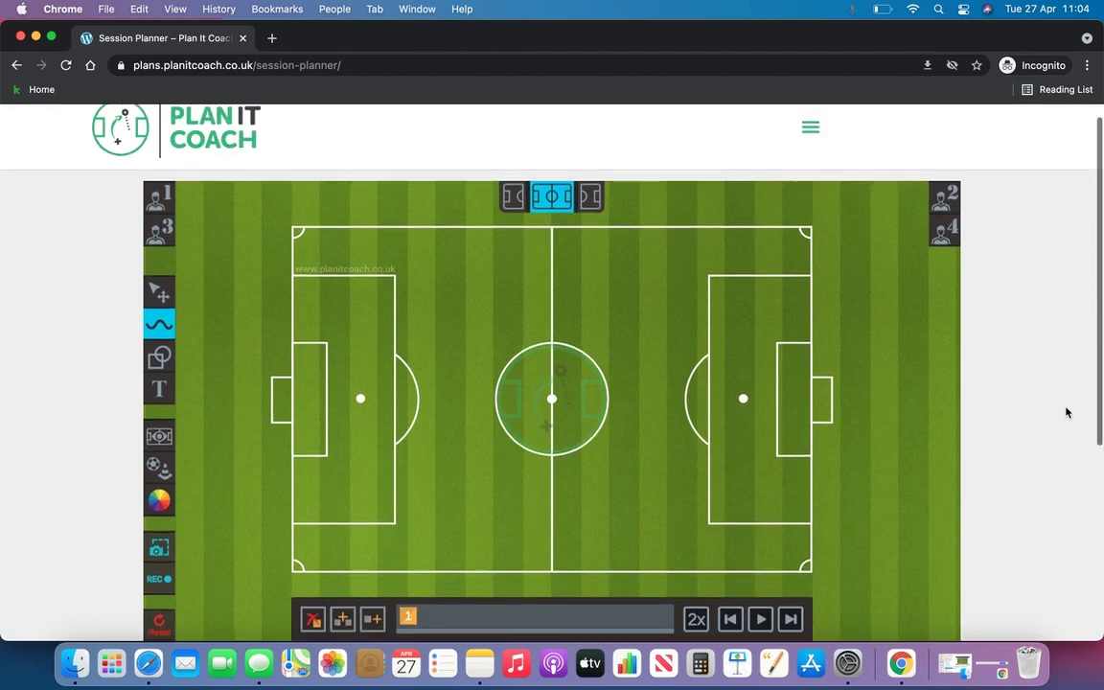